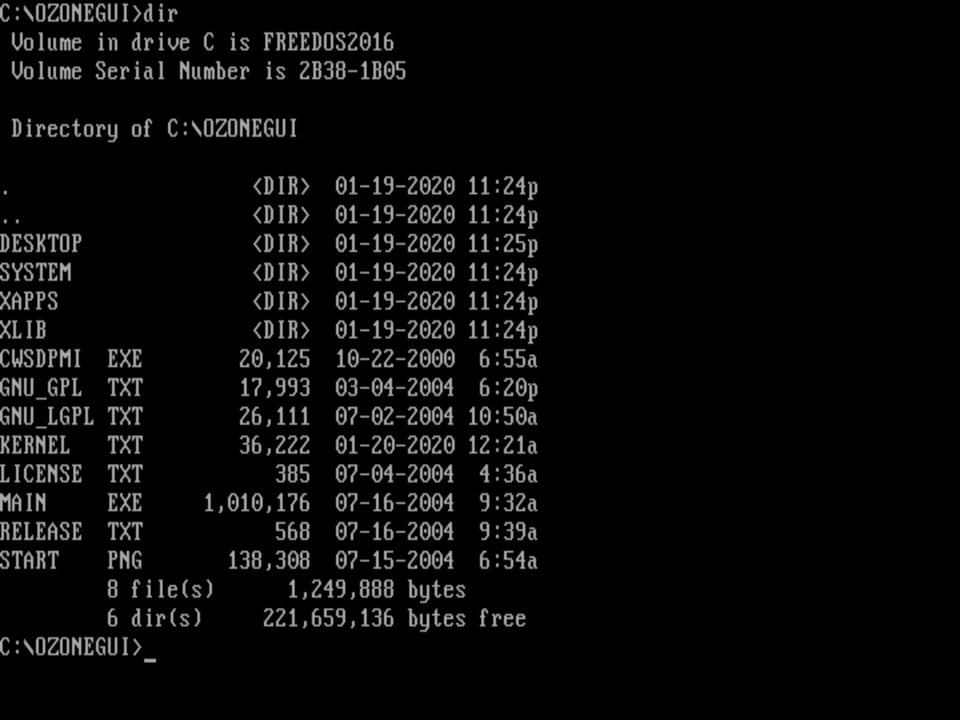
Launch the oZone desktop by running main from C:\OZONEGUI
text(main)
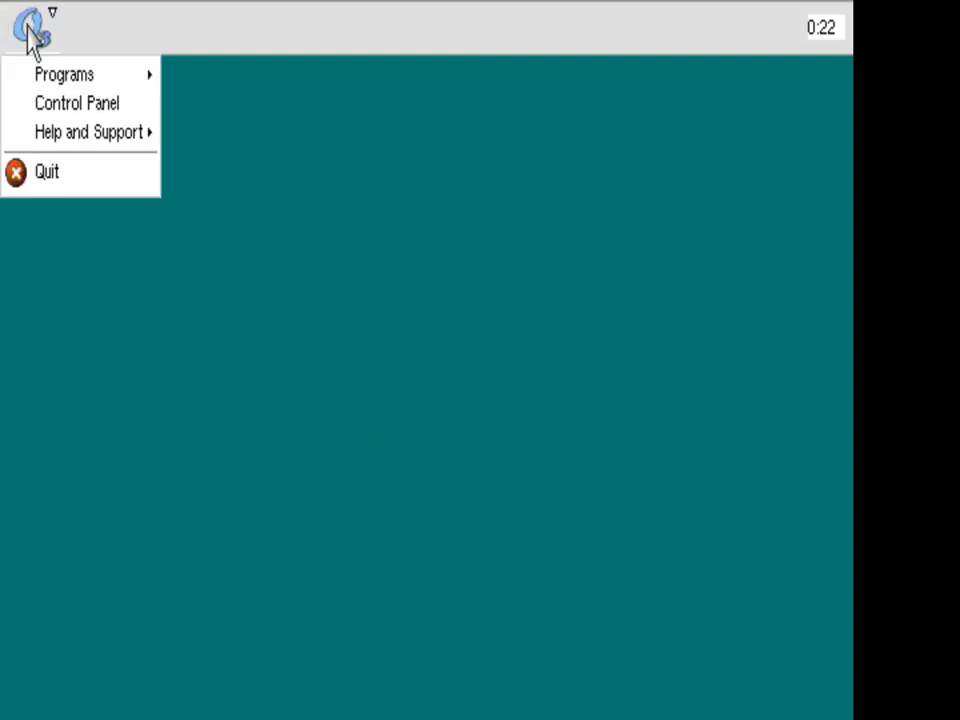
Show the Programs > TOOLS submenu with RESEDIT, REGEDIT, O3PAD, KEDIT and CALC
mouse_move(40, 84)
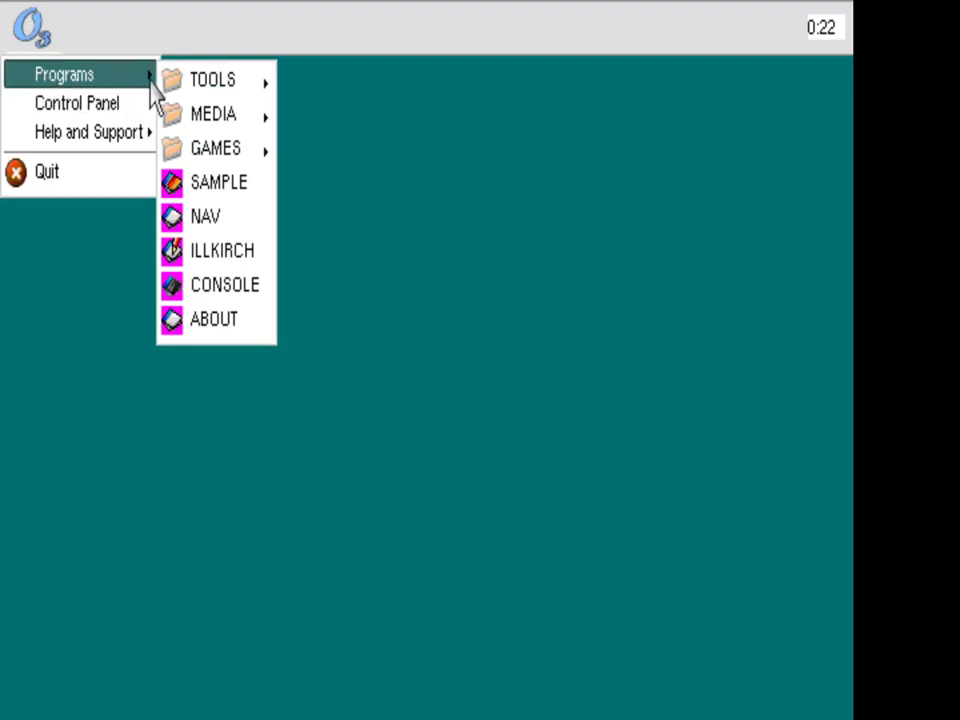
mouse_move(175, 90)
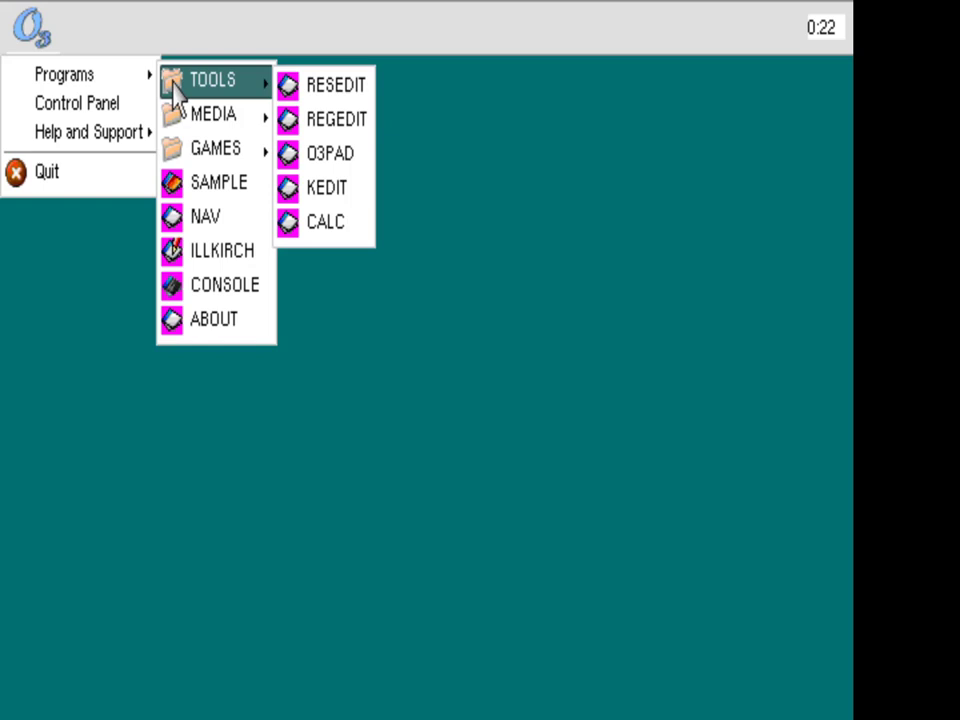
In O3 Pad, type 'This is a basic text editor.' and 'I am taking notes.' on separate lines
click(303, 160)
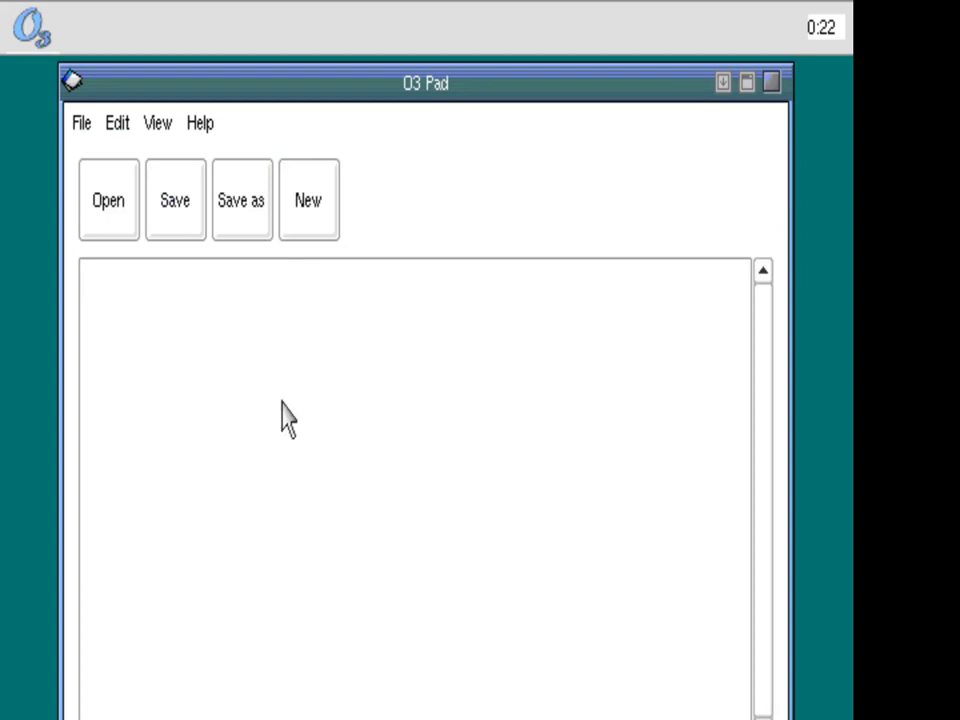
click(285, 457)
text(This is a )
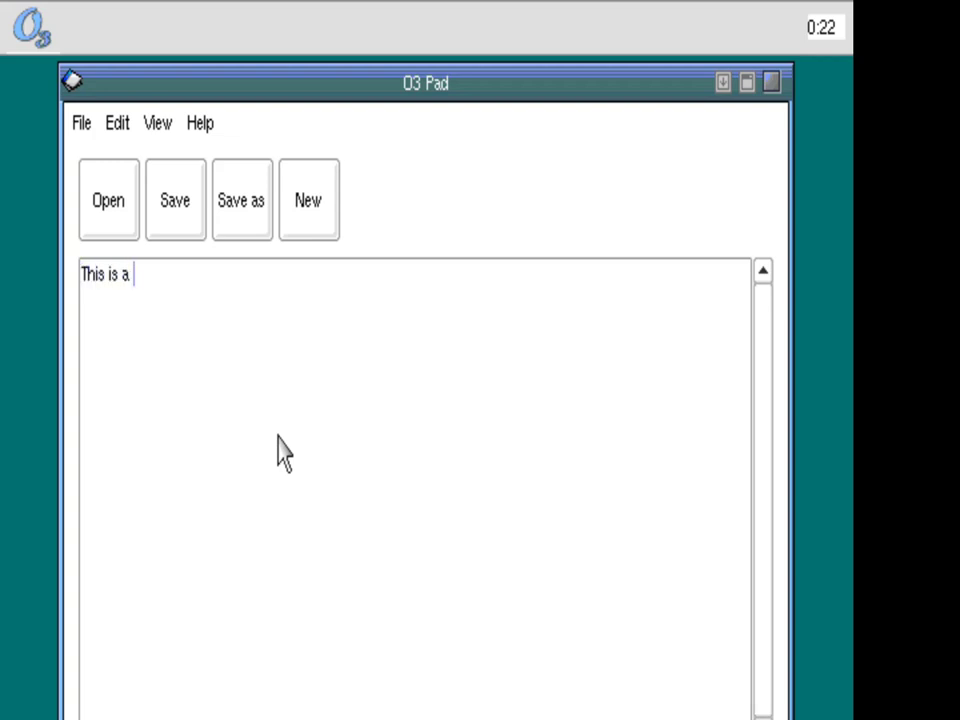
text(basic text editor.)
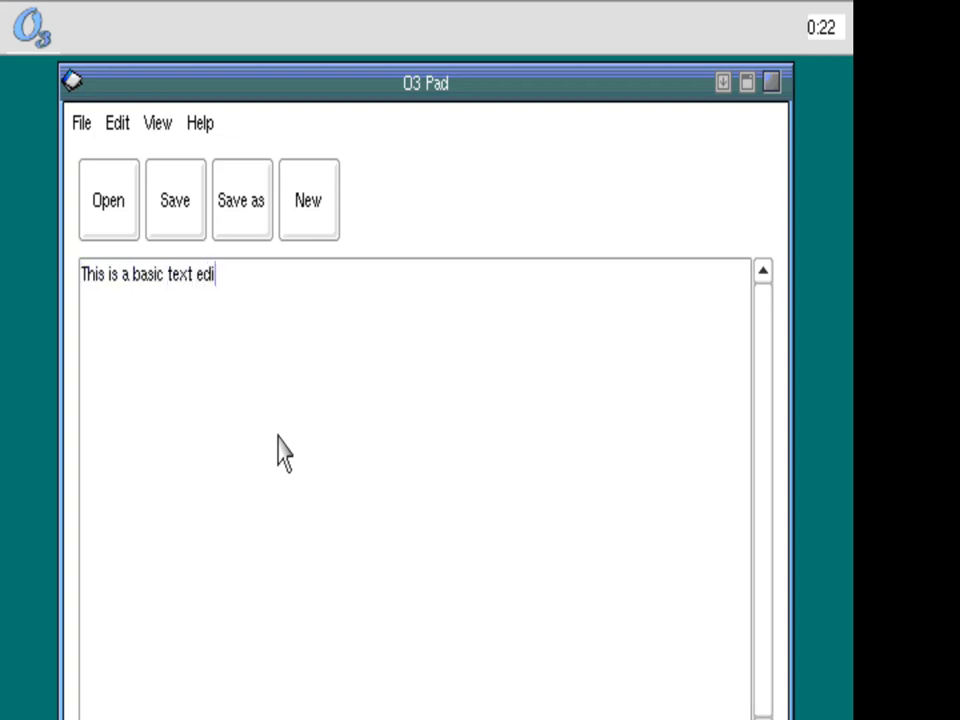
key(Return)
key(Return)
text(I am taking notes.)
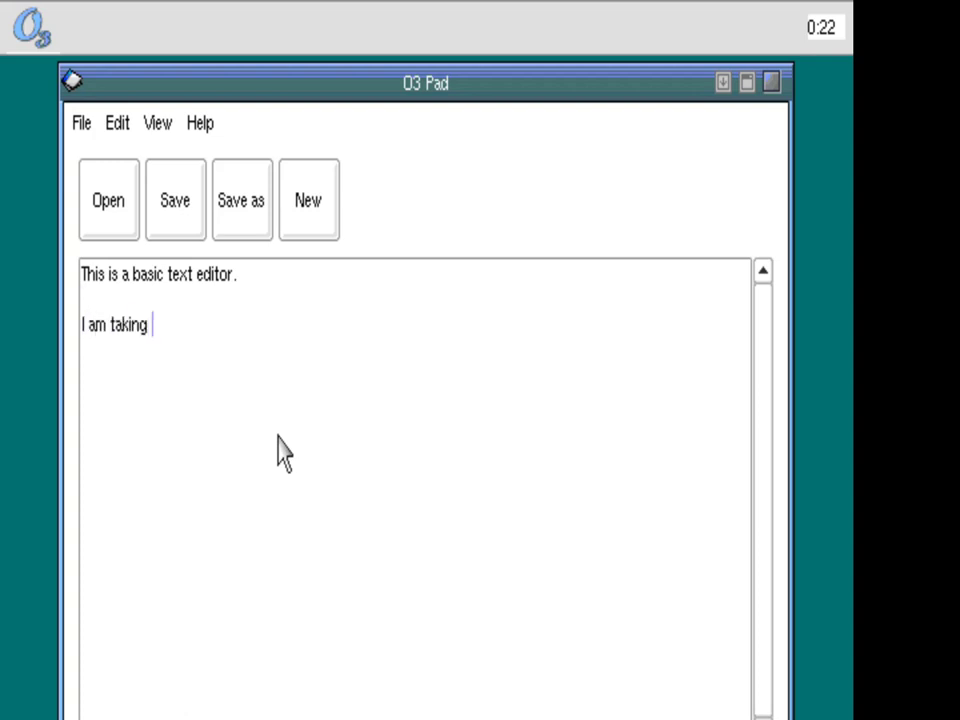
key(Return)
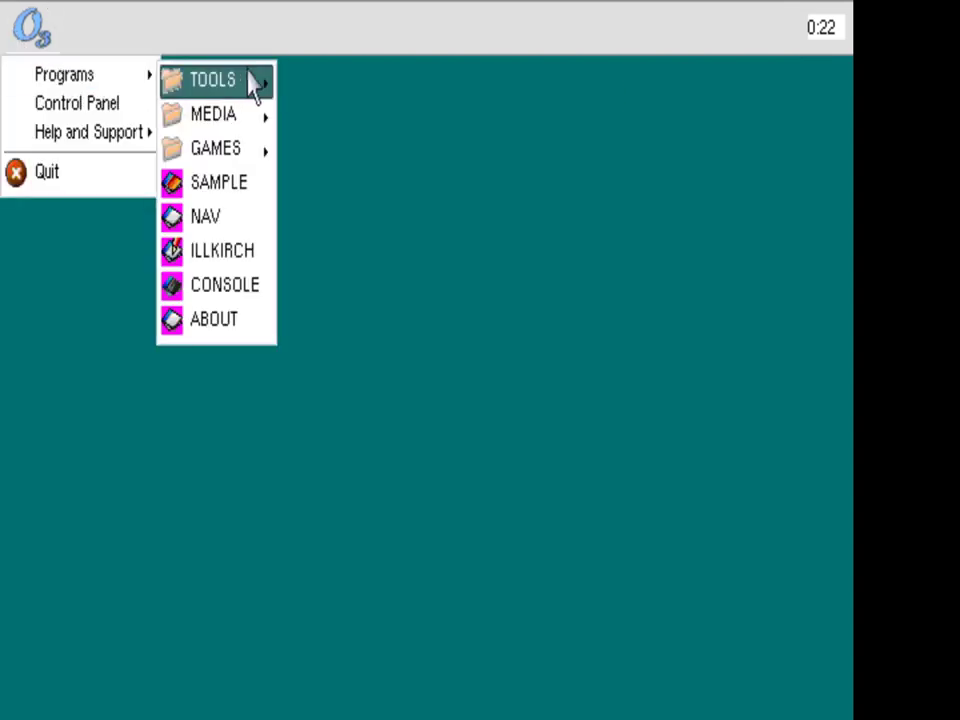
Launch the calculator from TOOLS and compute 99 ÷ 3
mouse_move(255, 87)
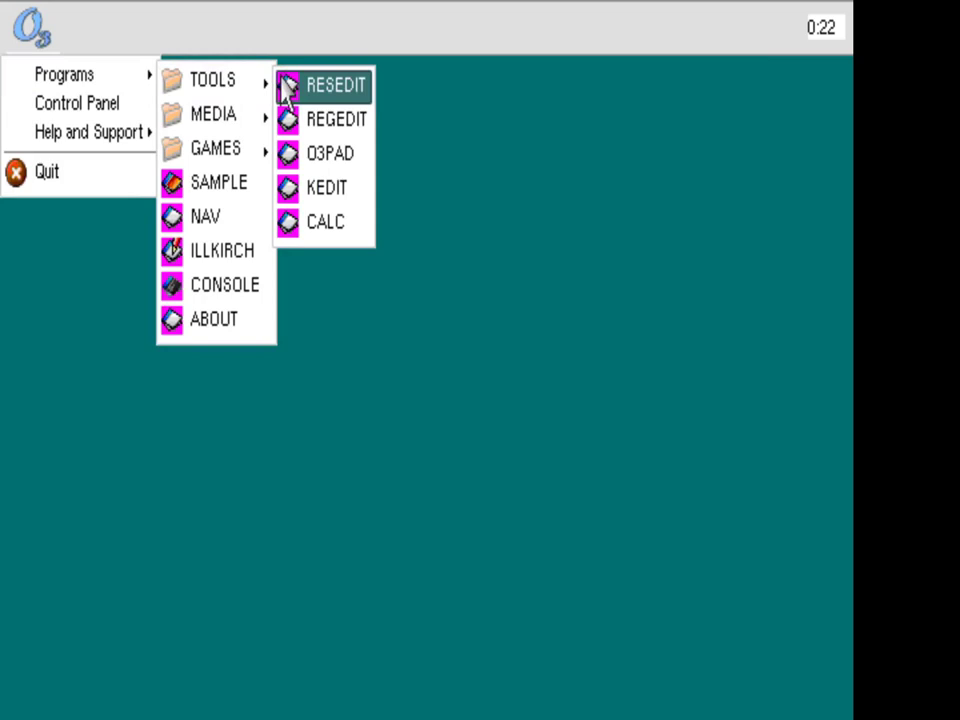
click(322, 223)
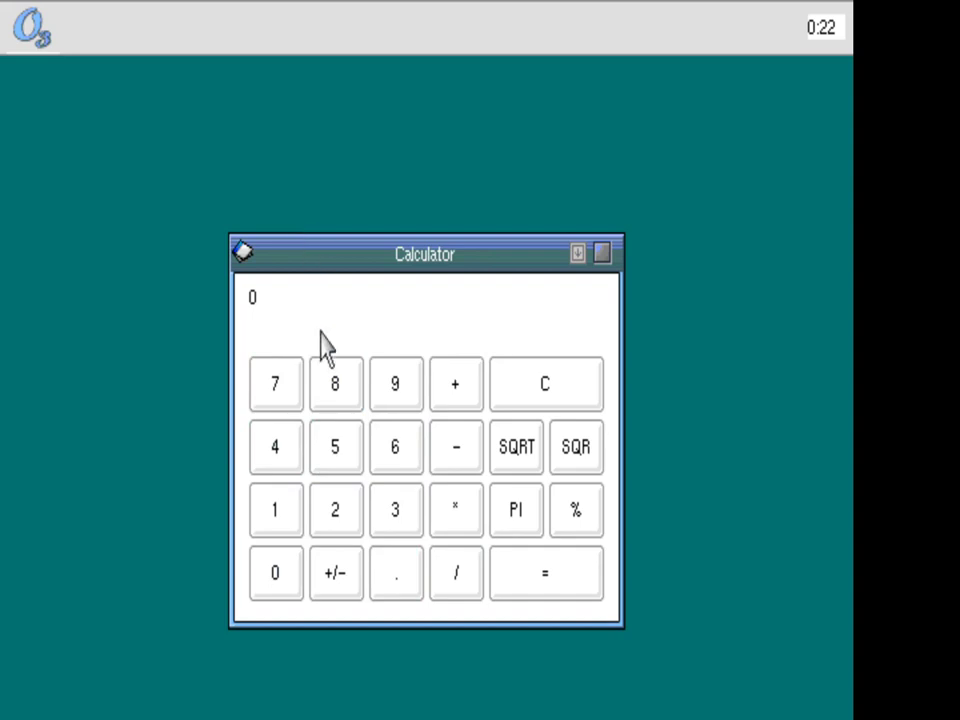
click(390, 395)
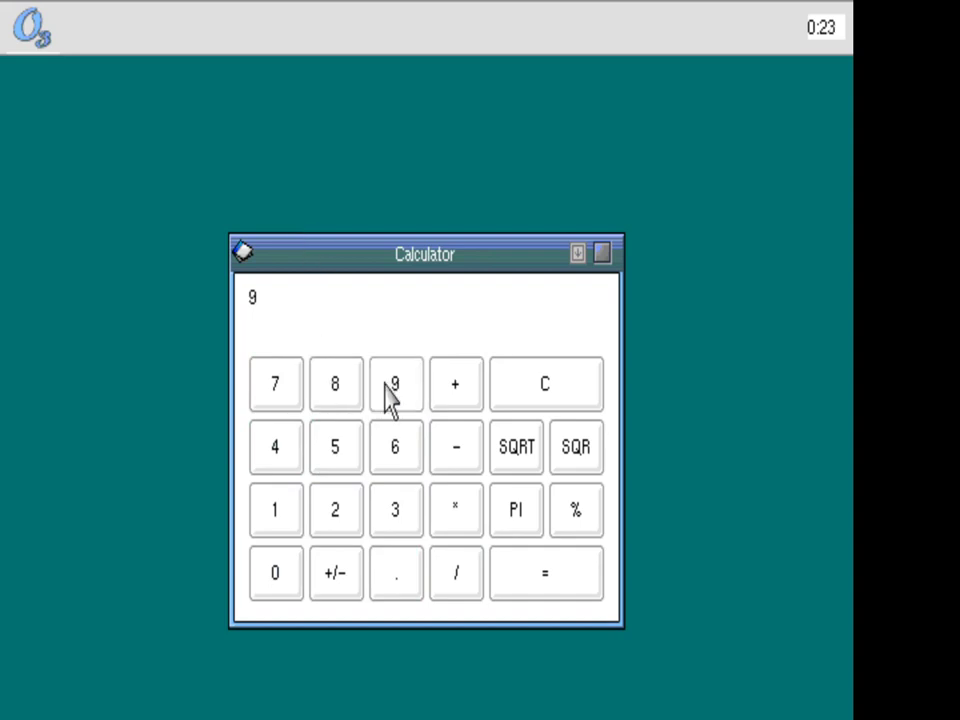
click(390, 395)
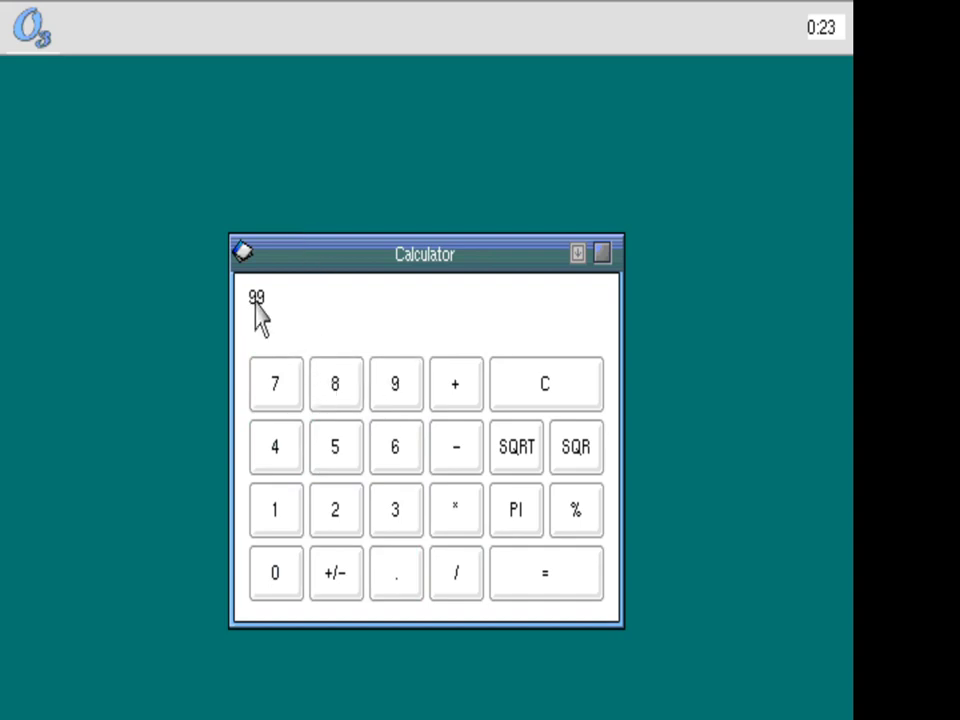
click(460, 588)
click(398, 515)
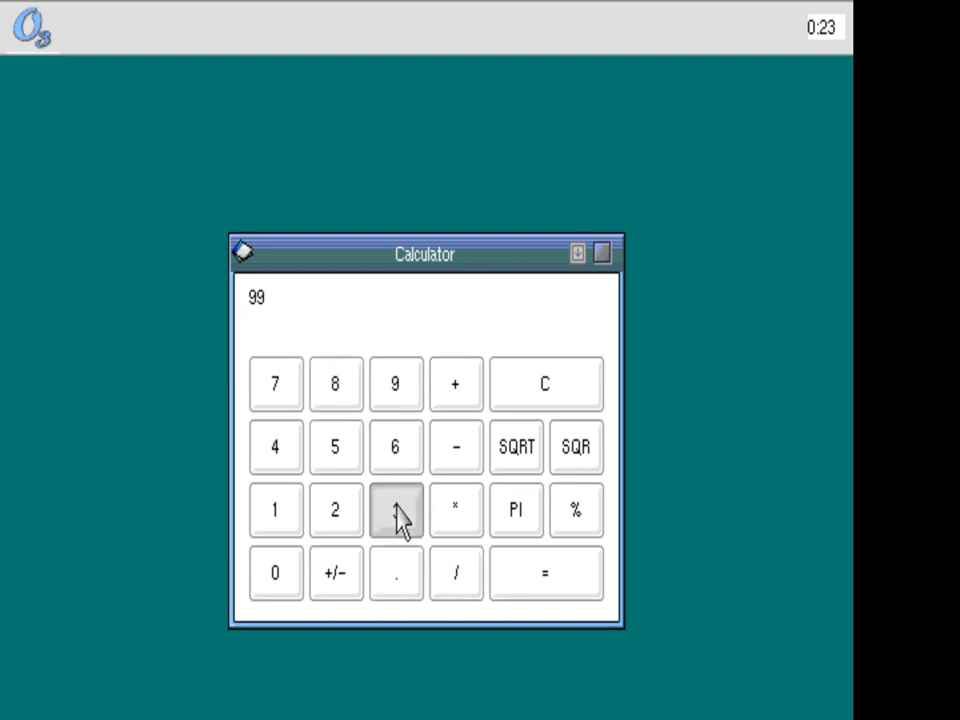
click(576, 591)
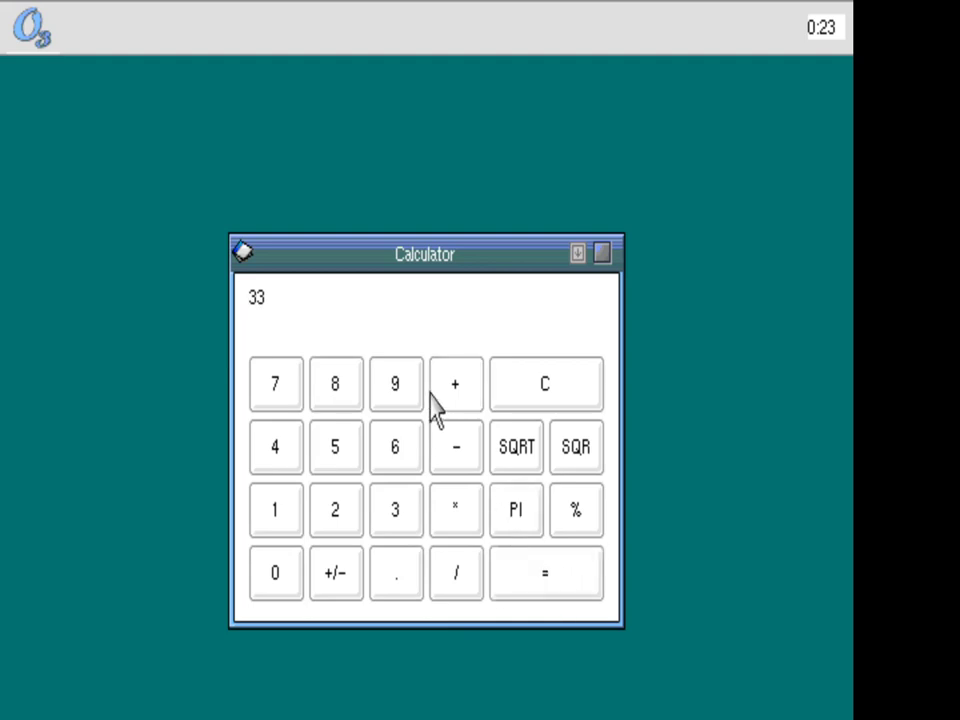
Clear, compute 3.141 × 2 = 6.282, then clear and display pi (3.141593)
click(595, 386)
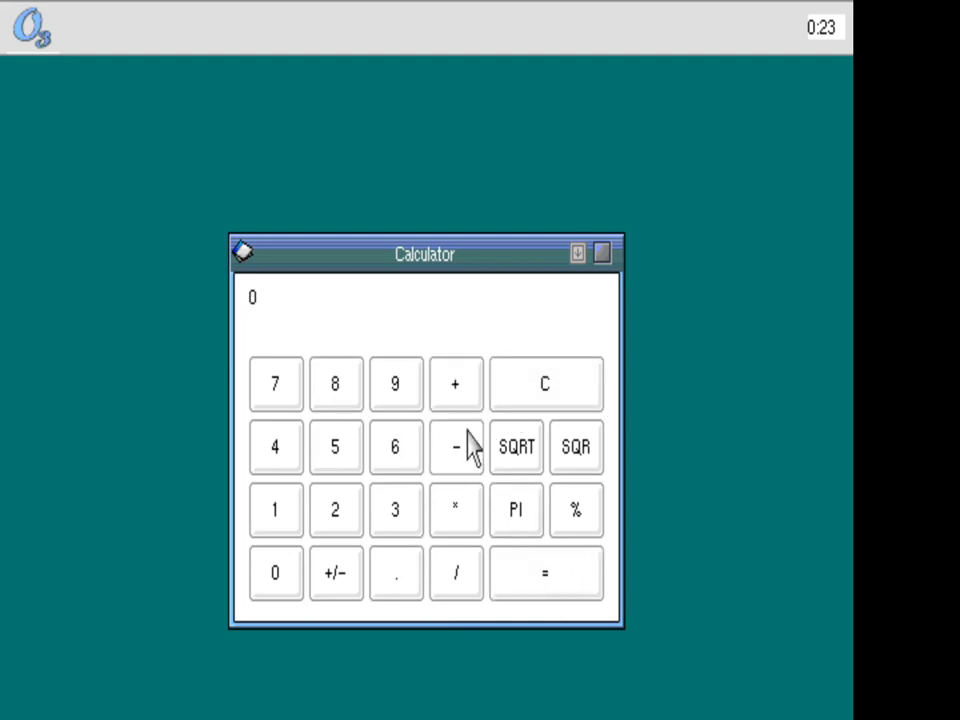
click(405, 505)
click(402, 567)
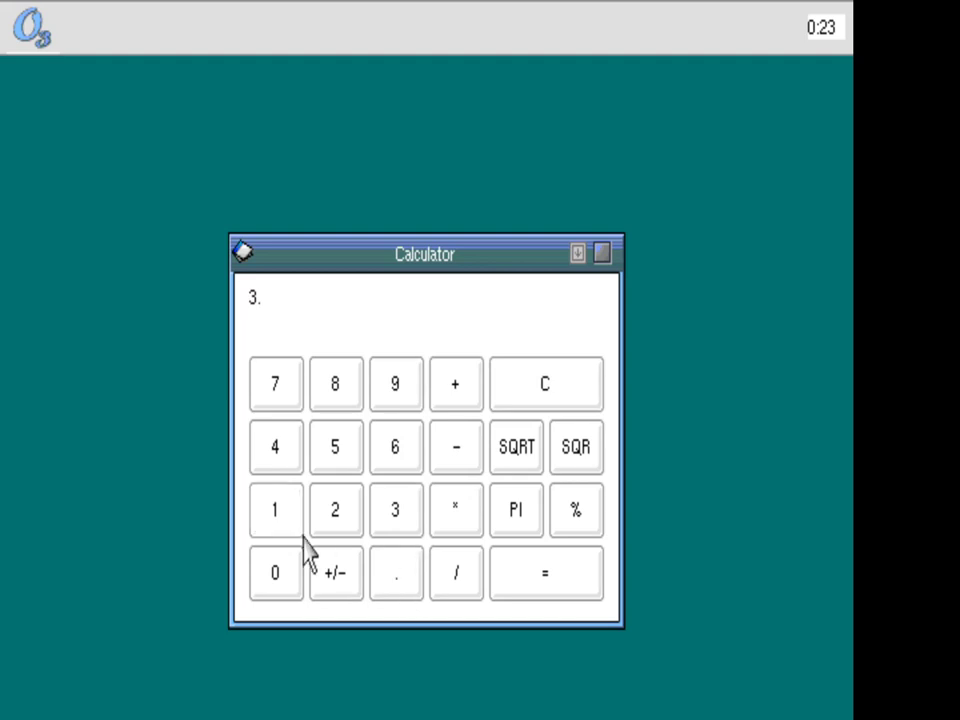
click(278, 512)
click(277, 452)
click(279, 523)
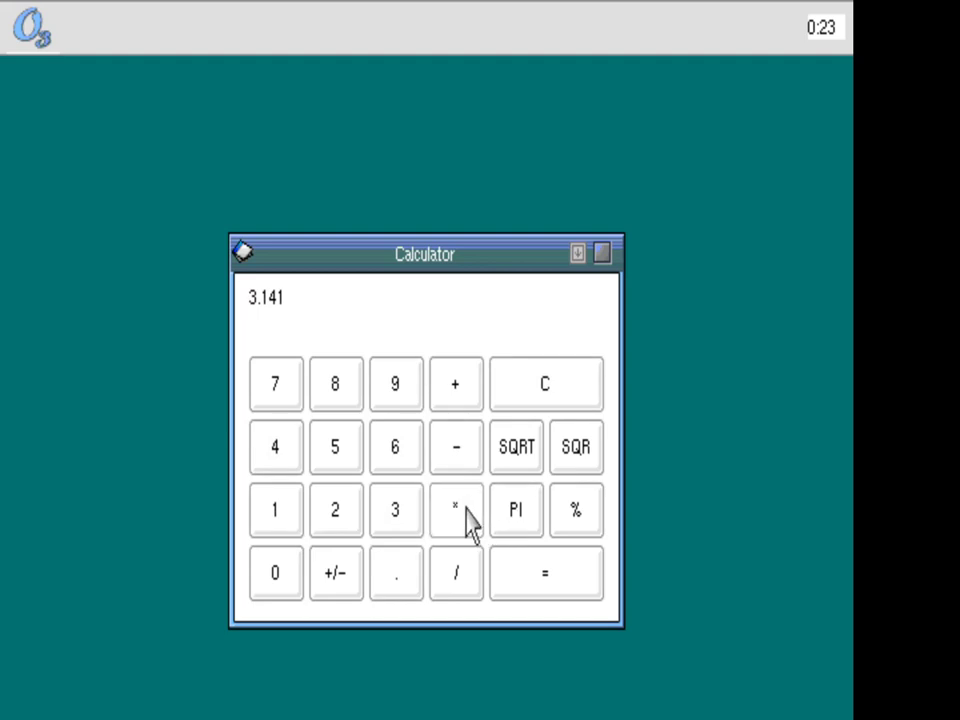
click(350, 515)
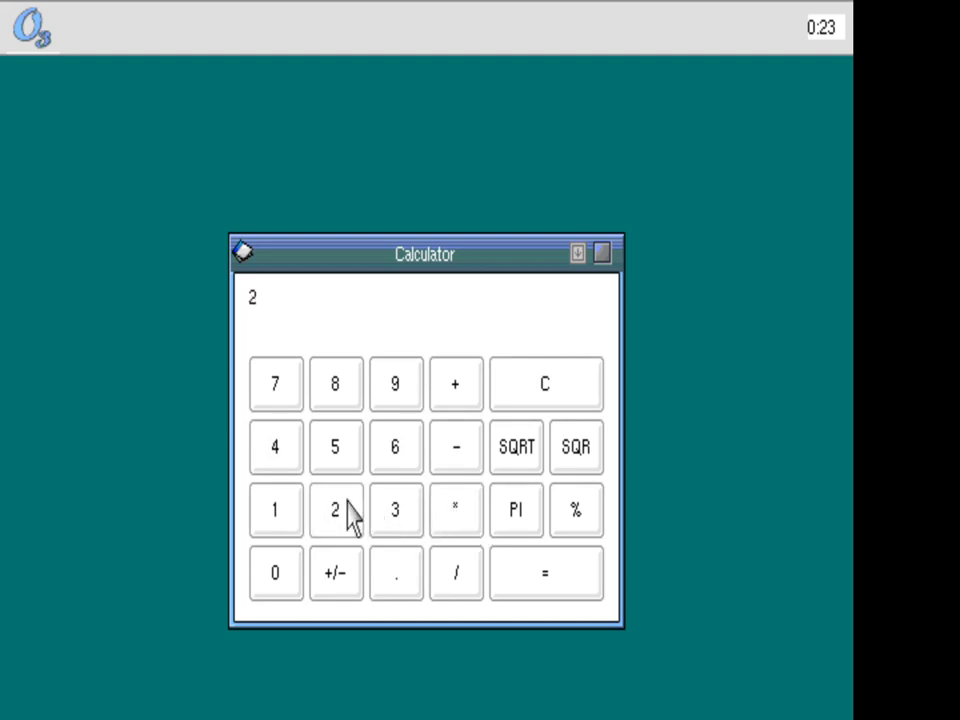
click(535, 583)
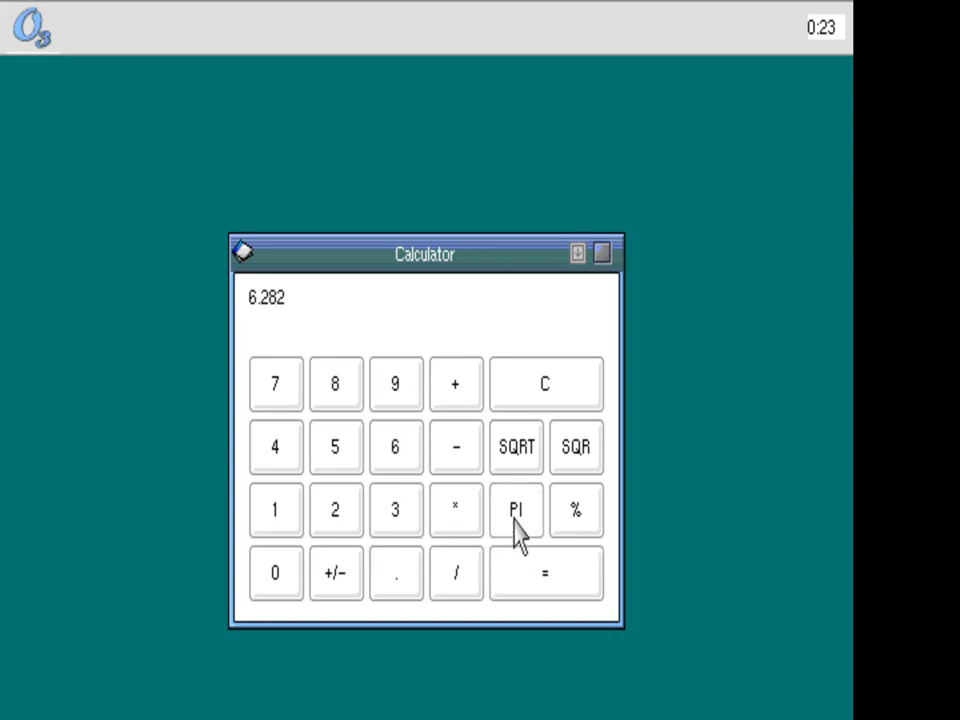
click(514, 394)
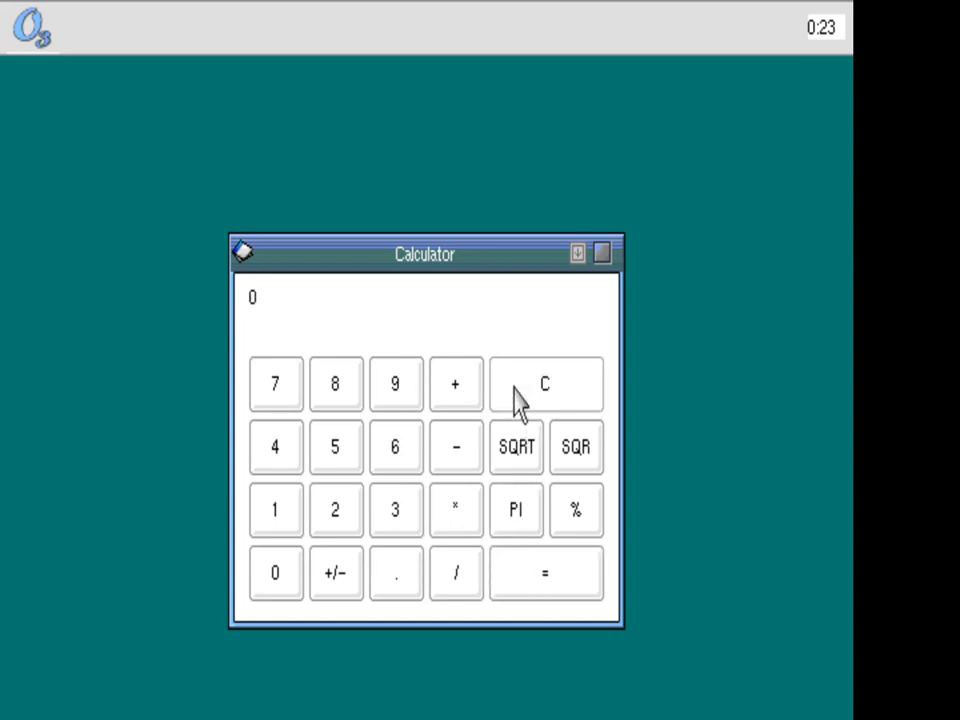
click(509, 520)
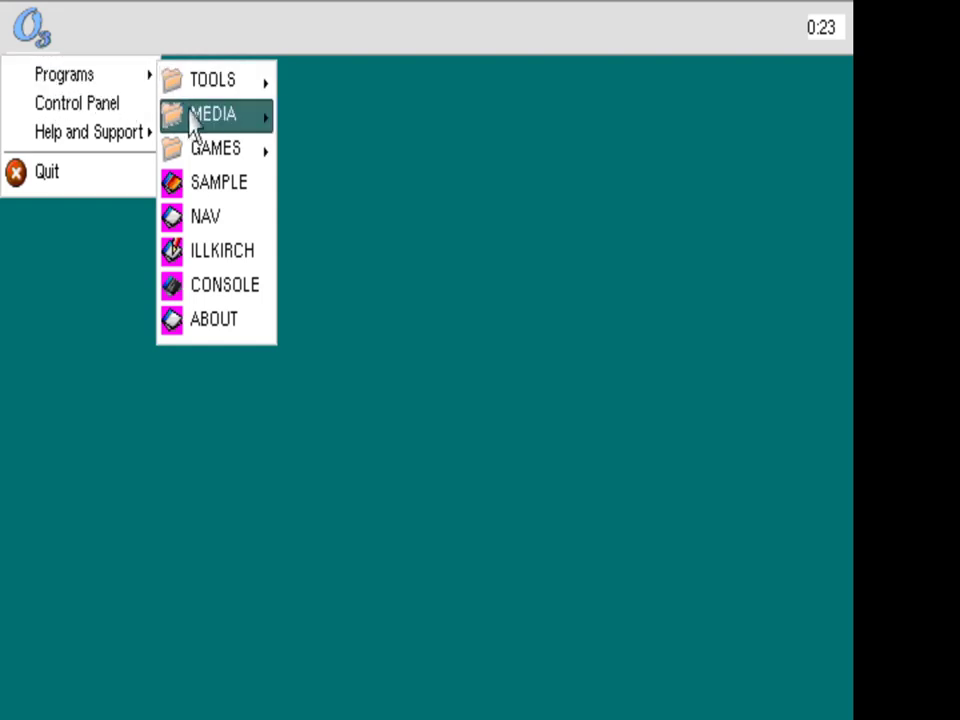
Show the Programs > MEDIA > GAMES submenu listing SNAKE, MINES and LABY
mouse_move(193, 114)
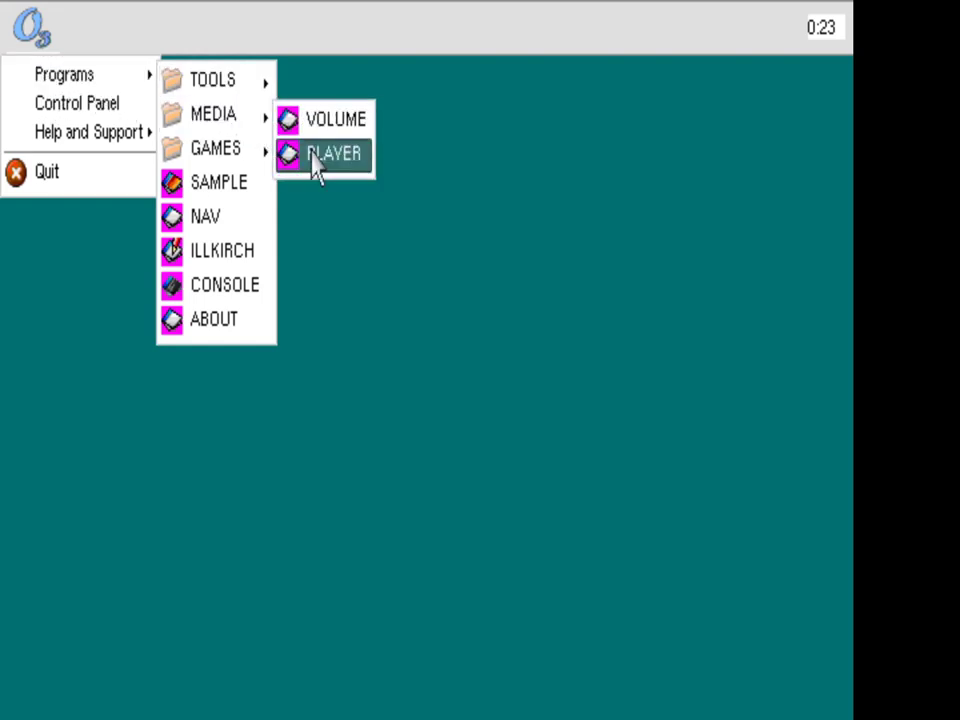
mouse_move(225, 163)
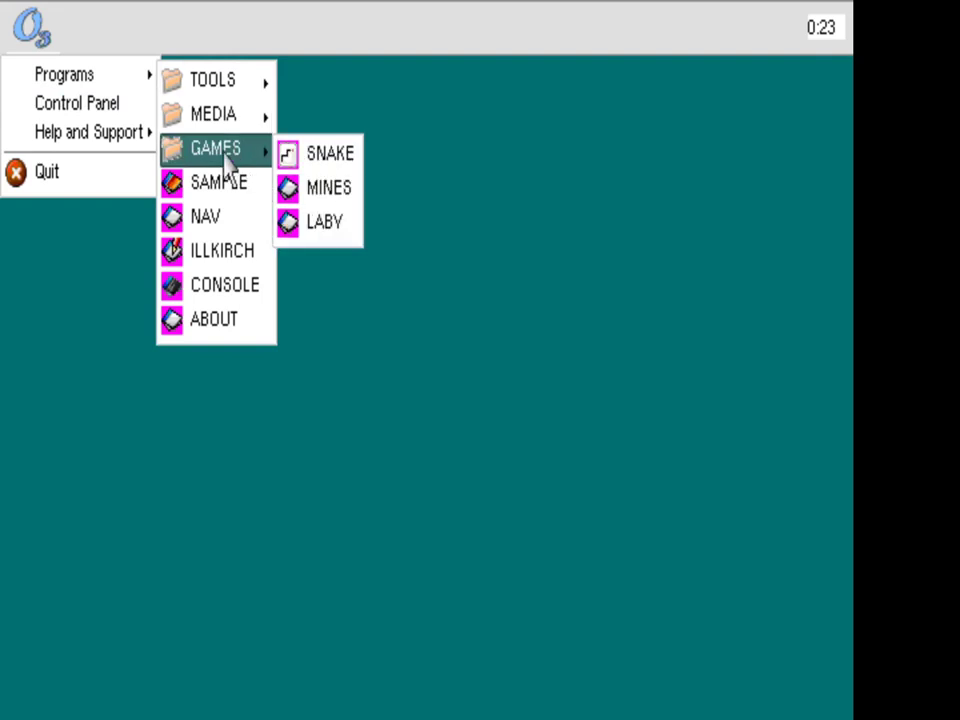
Launch O3 Mines and reveal the top-left cells of the first three rows
click(333, 205)
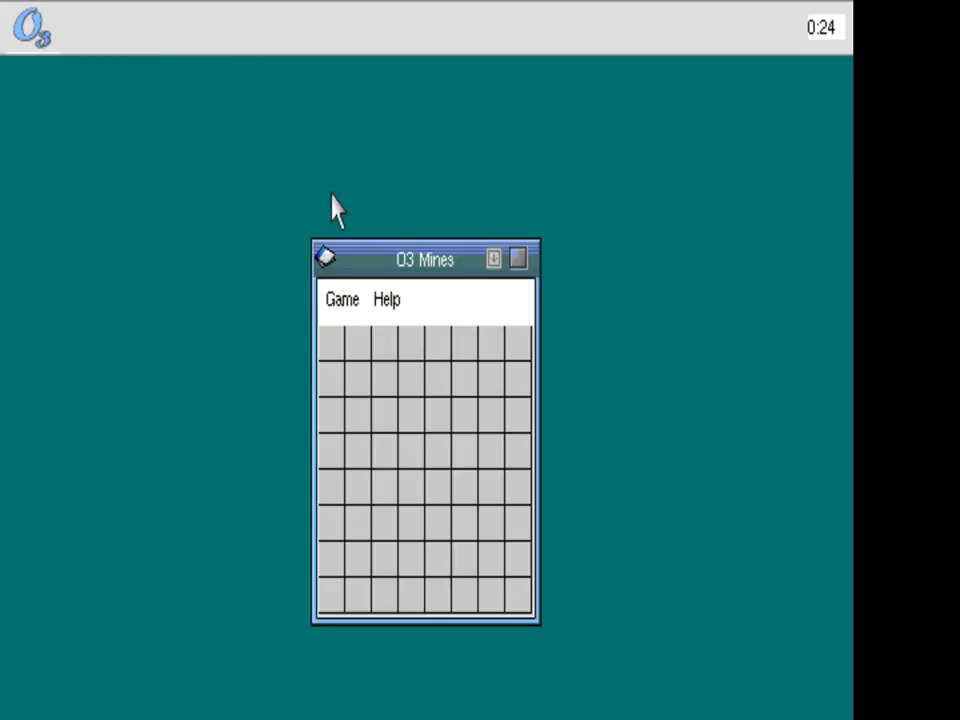
click(337, 354)
click(337, 390)
click(356, 390)
click(356, 355)
click(339, 422)
click(352, 422)
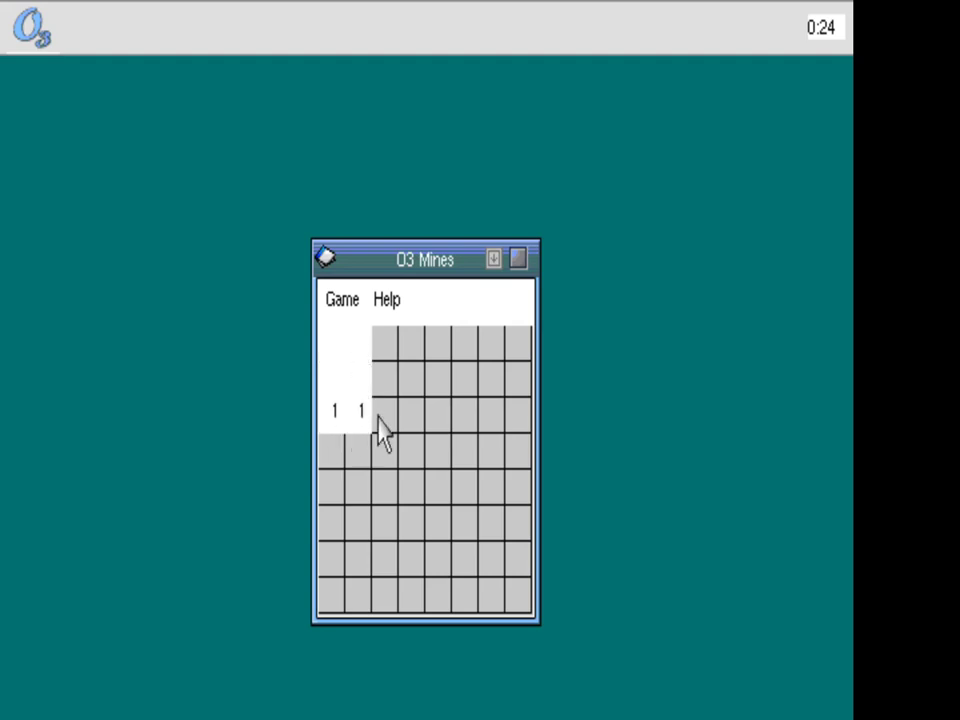
click(377, 410)
click(379, 375)
Reveal more cells in rows 2–4 and column 4, flagging mines at rows 4/1, 1/5, 2/5
click(378, 345)
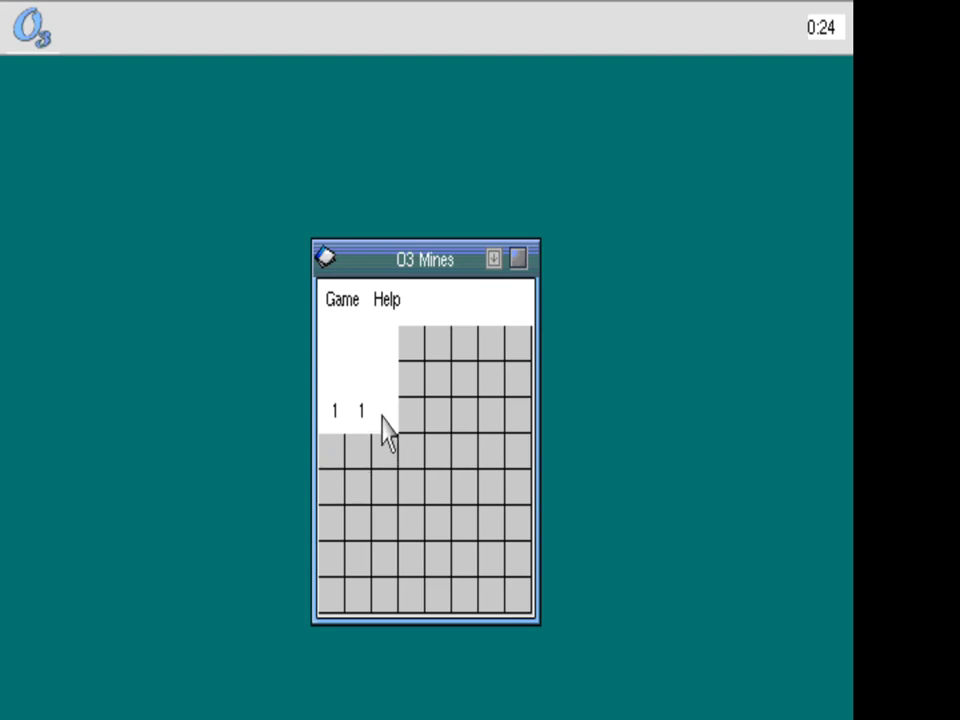
click(360, 453)
click(388, 450)
click(405, 448)
click(406, 410)
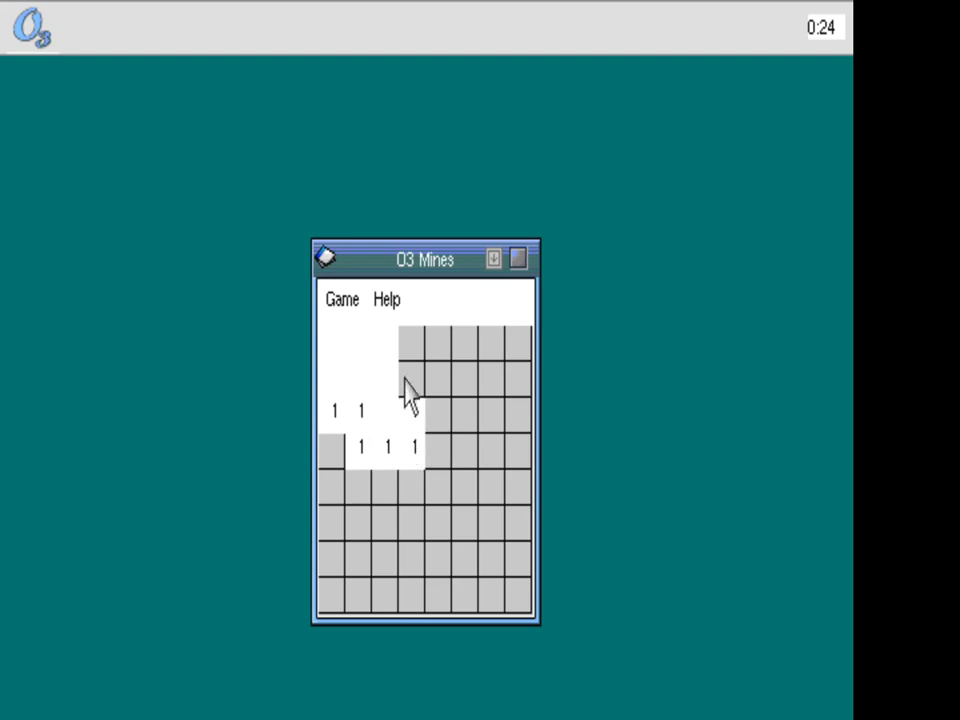
click(405, 379)
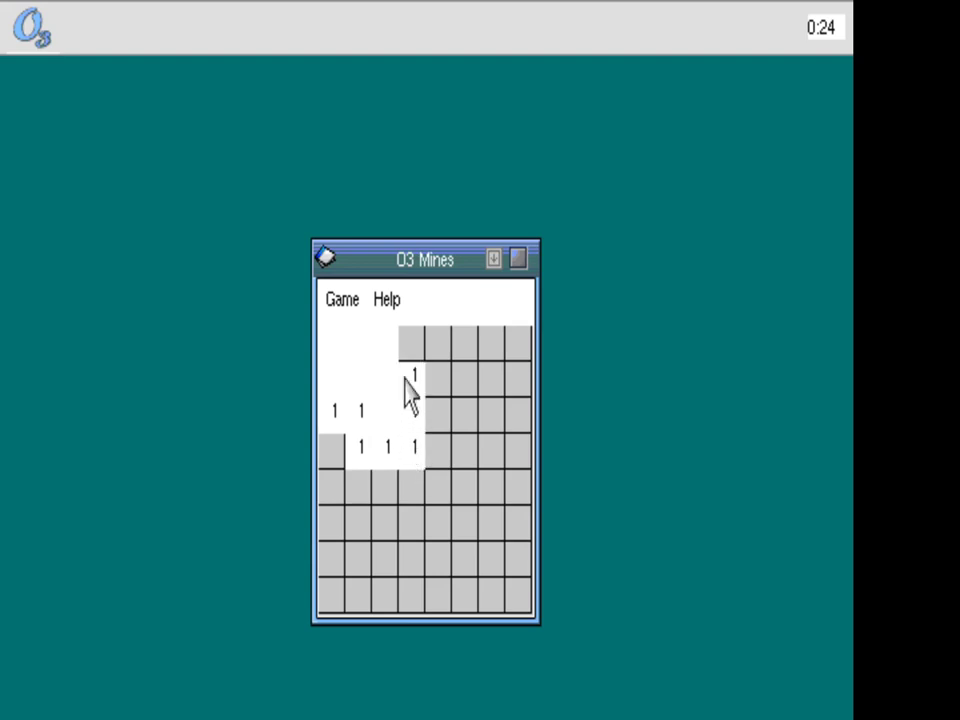
right_click(333, 449)
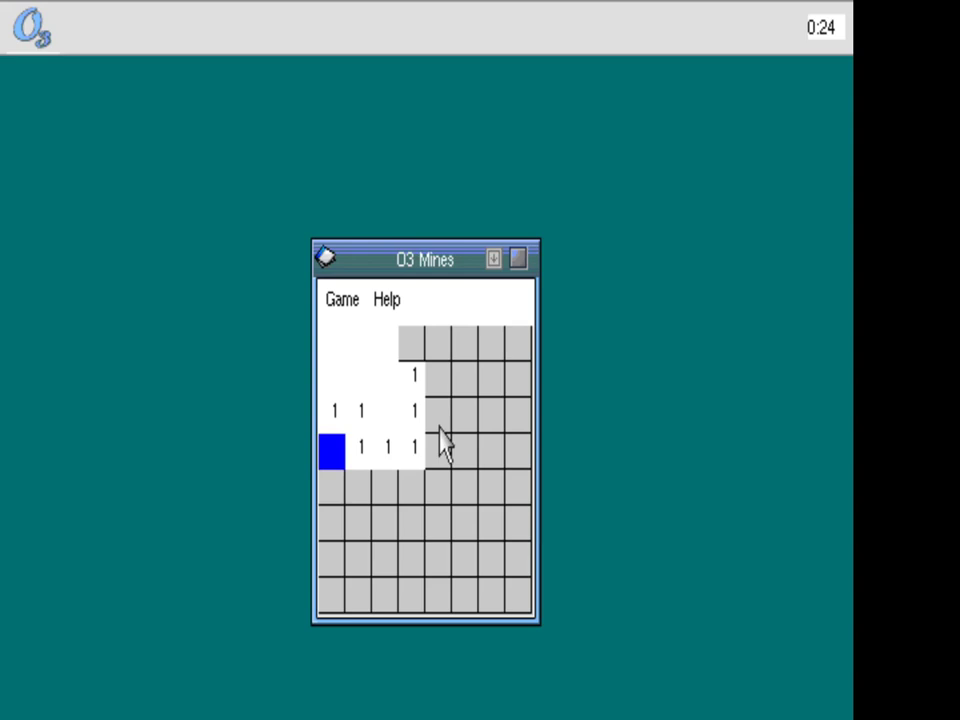
click(410, 348)
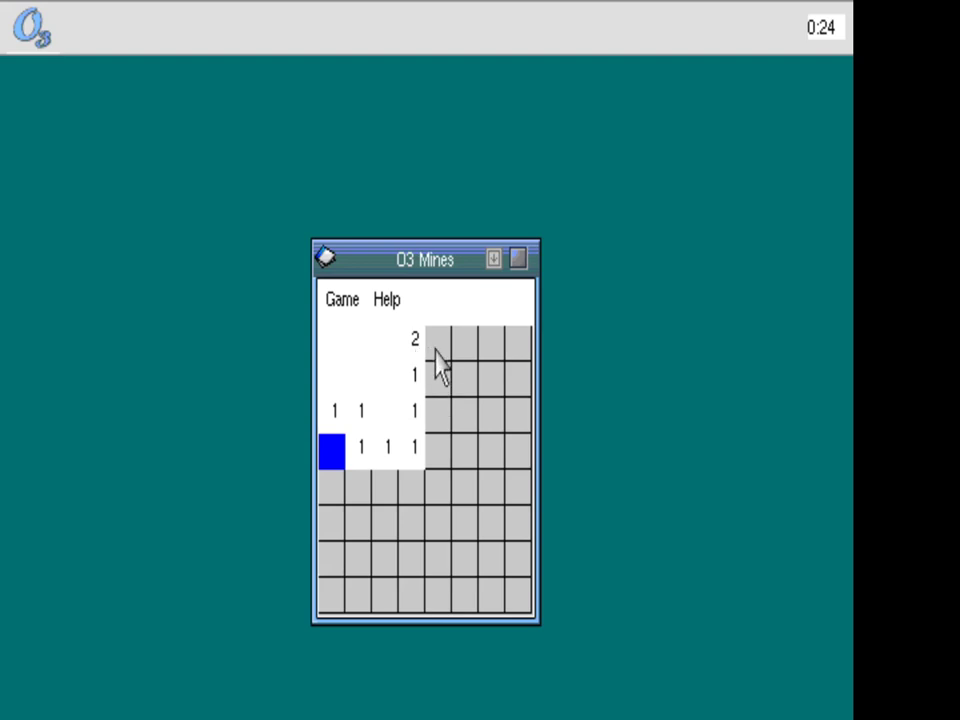
right_click(435, 350)
right_click(440, 384)
Reveal the safe cells to the right of the flagged mines in rows 1–4
click(439, 418)
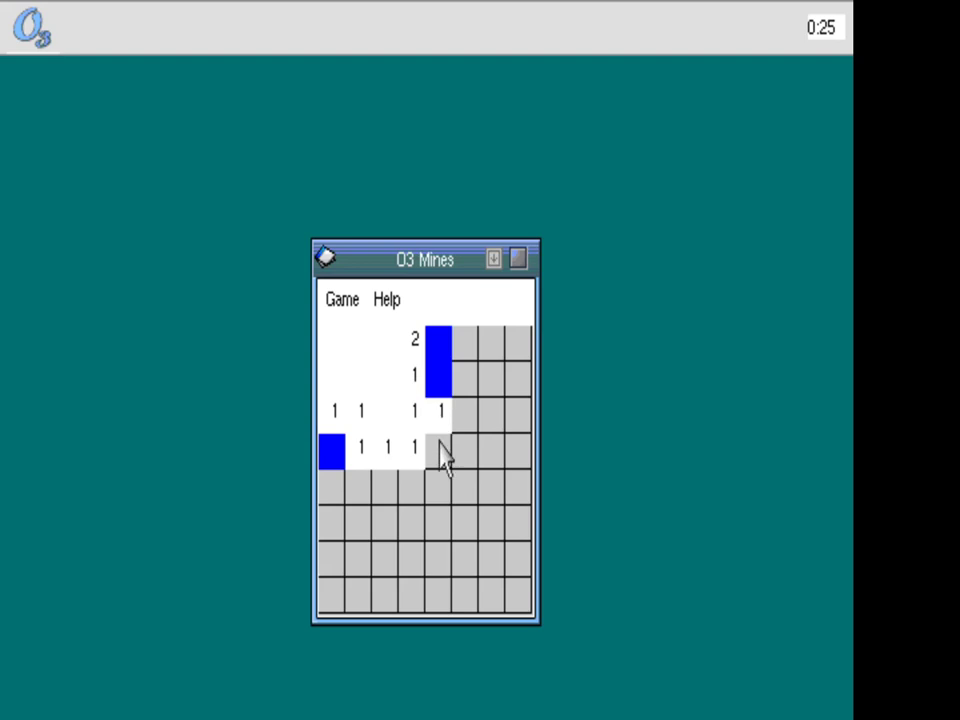
click(440, 455)
click(456, 446)
click(462, 420)
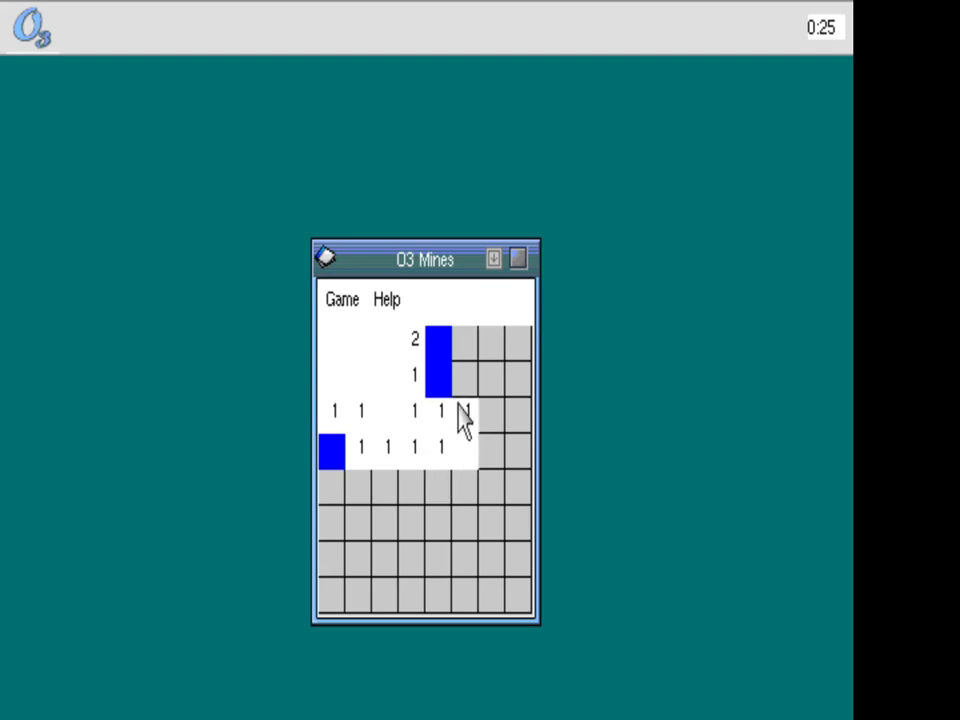
click(461, 381)
click(466, 344)
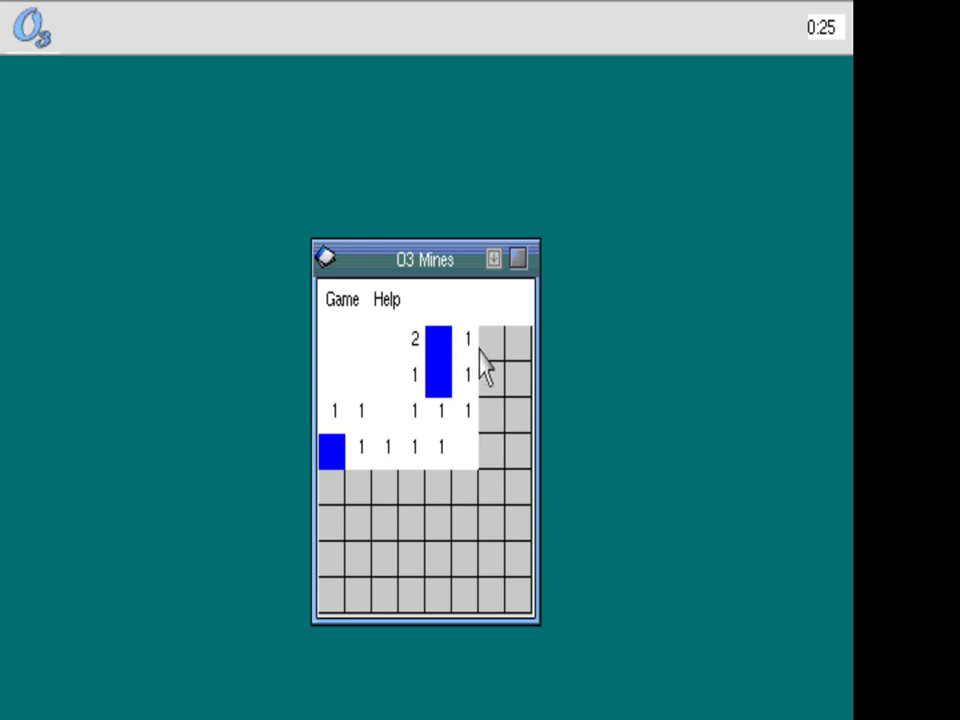
Close O3 Mines and launch Navigateur from Programs > NAV
click(519, 262)
click(24, 38)
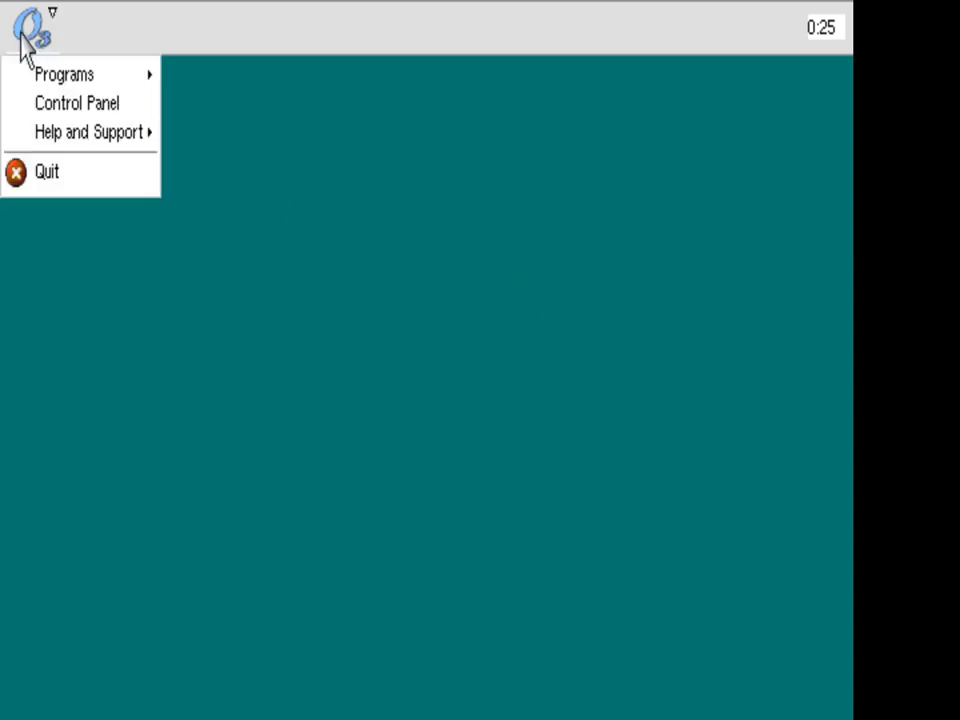
mouse_move(25, 80)
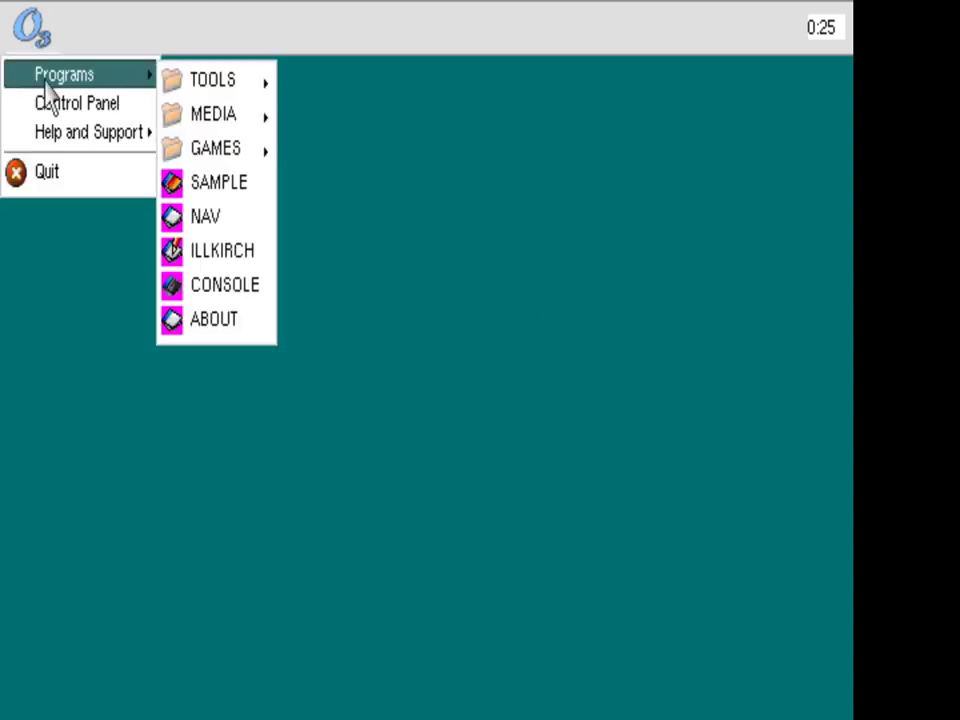
mouse_move(186, 98)
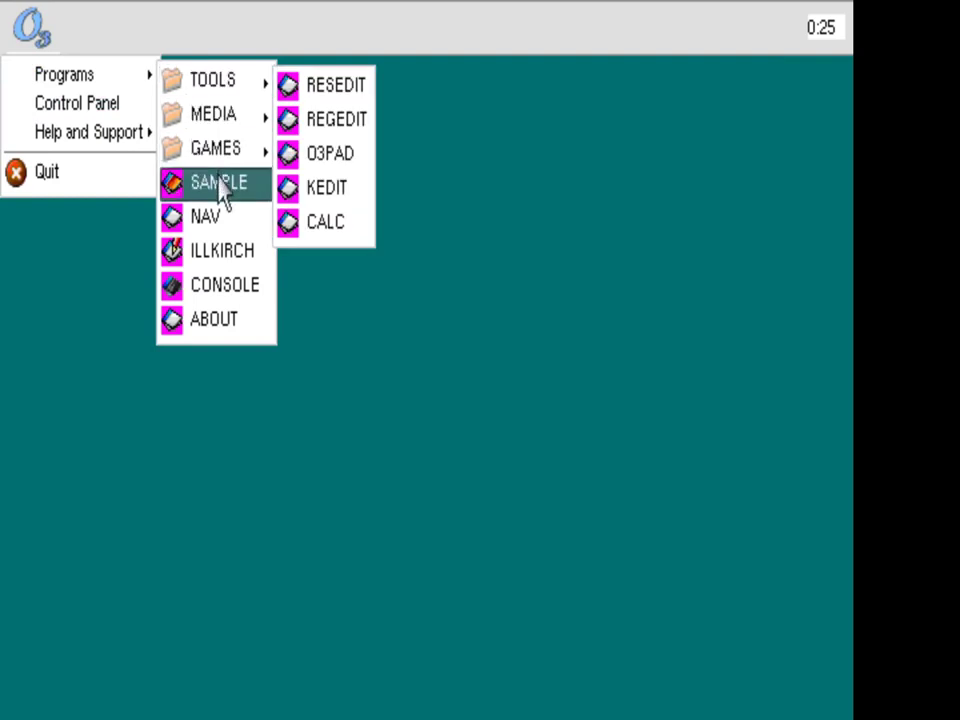
click(216, 225)
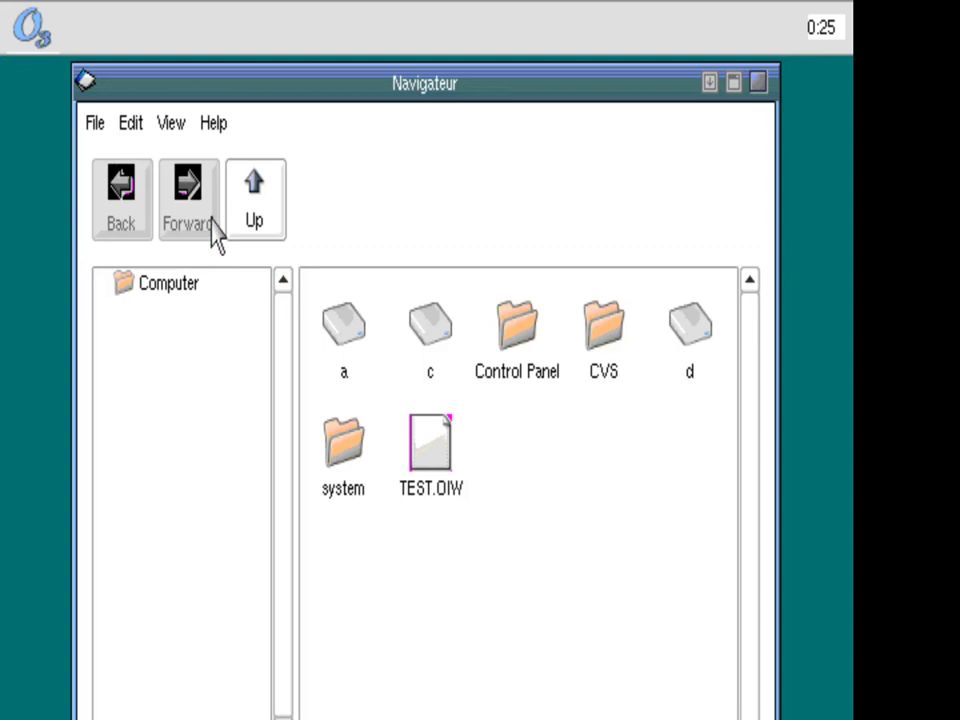
Open drive c, look into TEMP and VC, and return to the root listing
double_click(430, 330)
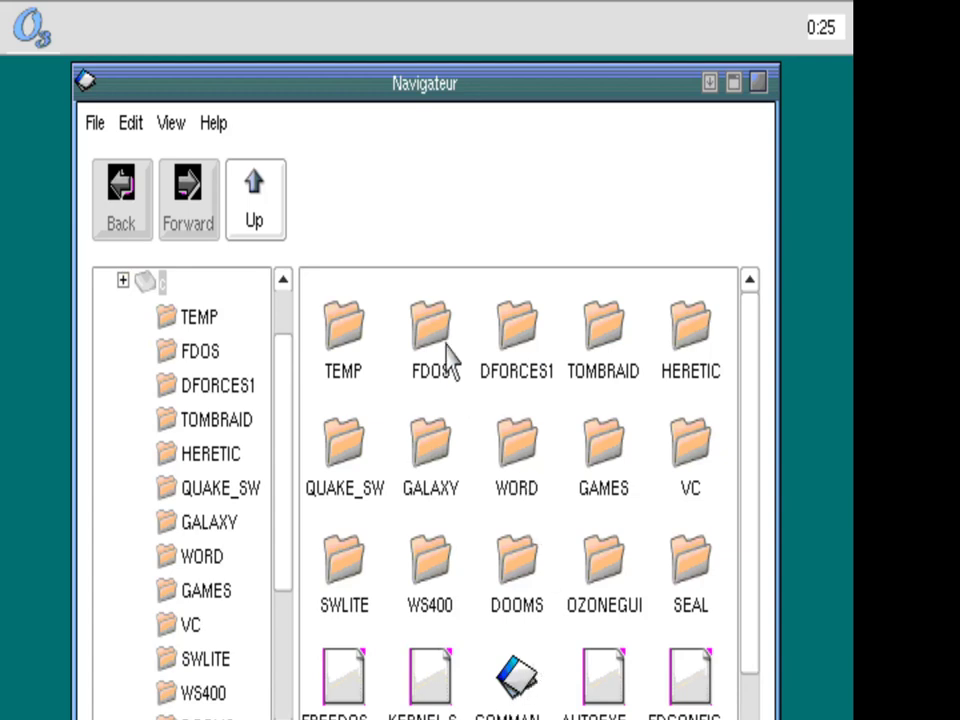
double_click(349, 343)
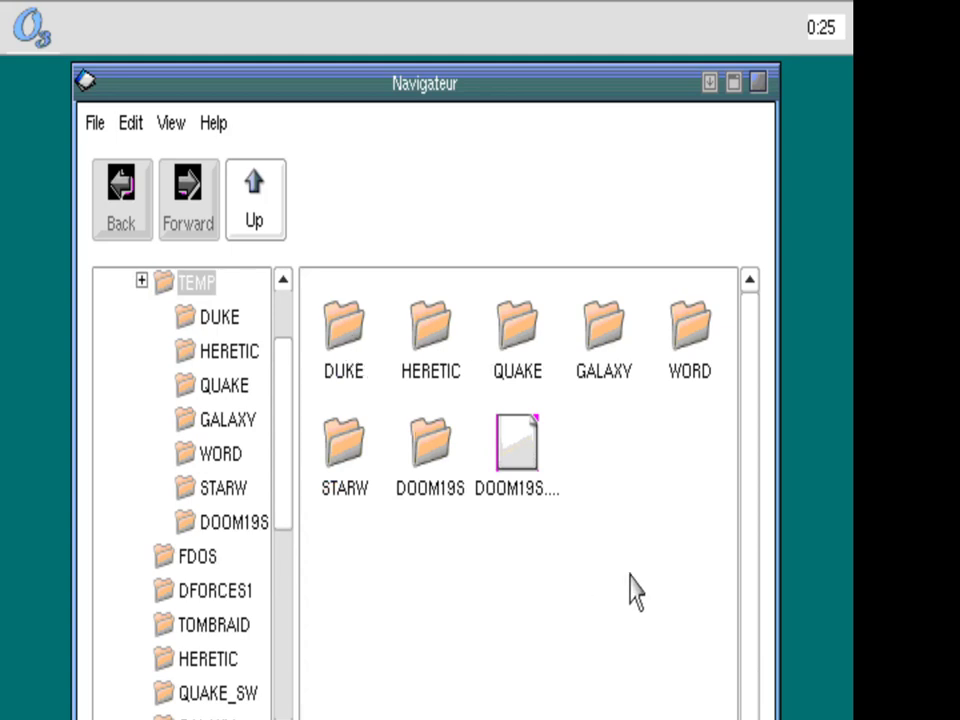
click(253, 215)
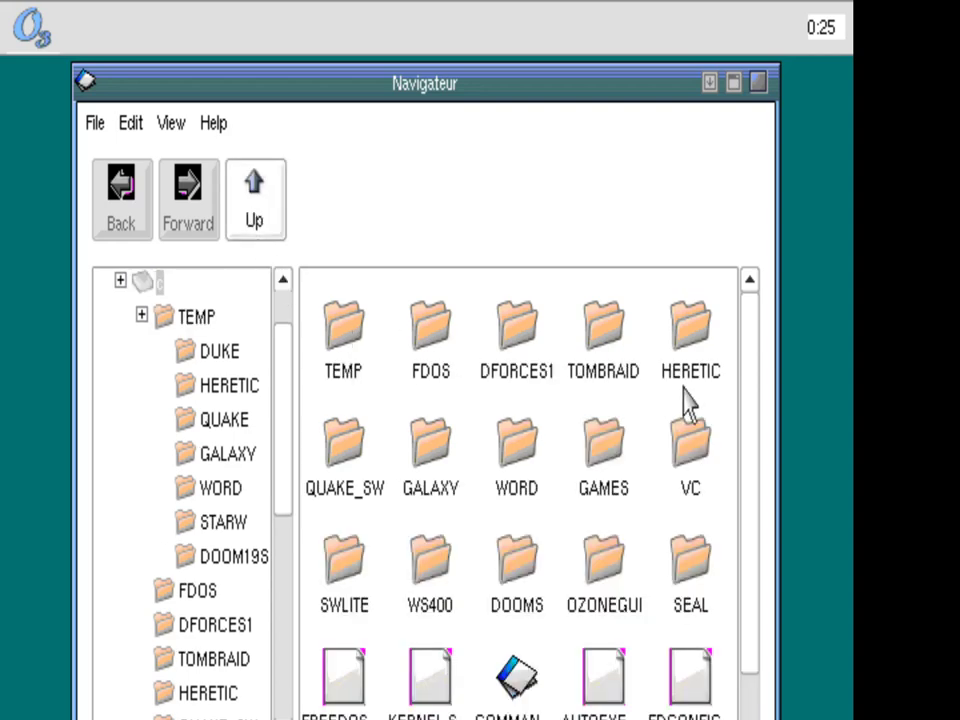
double_click(693, 452)
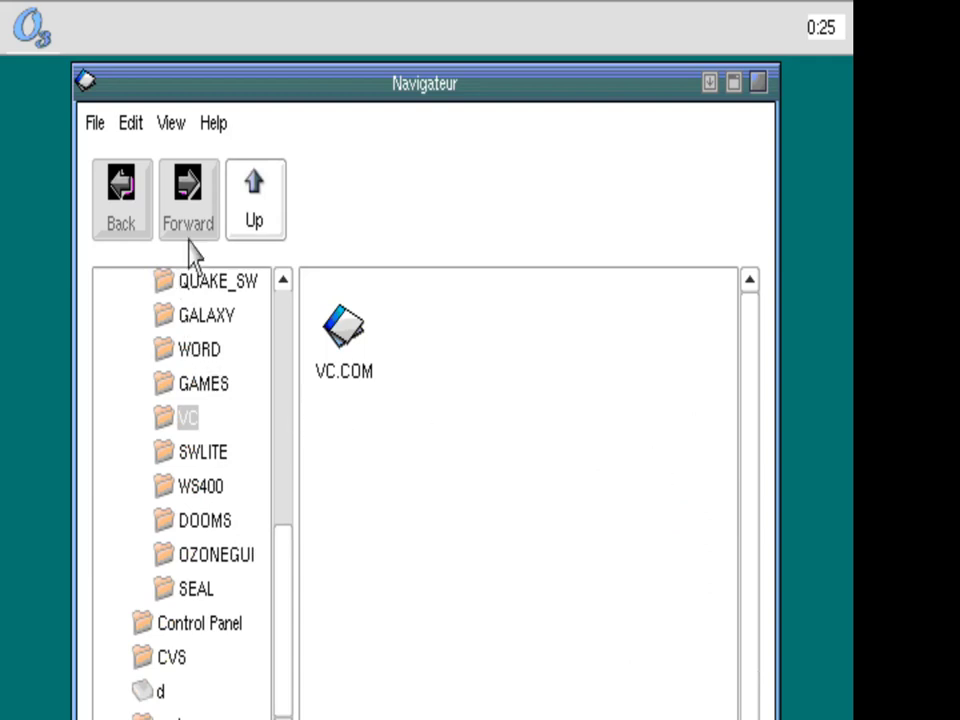
click(253, 214)
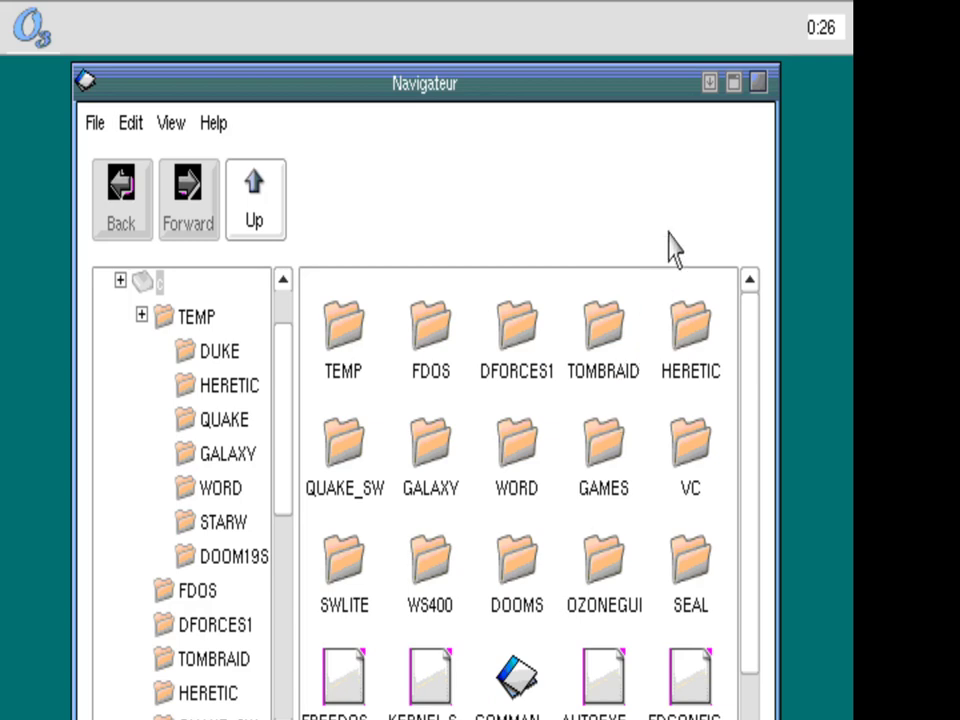
Close Navigateur and open the Control Panel from the O3 start menu's Programs list
click(759, 84)
click(22, 48)
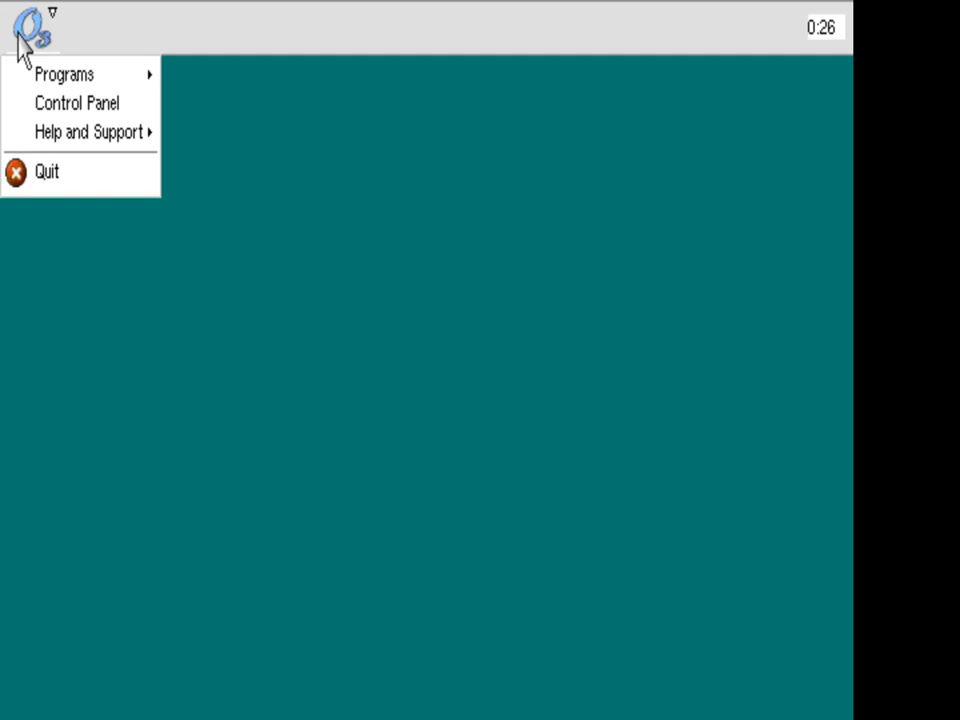
click(33, 74)
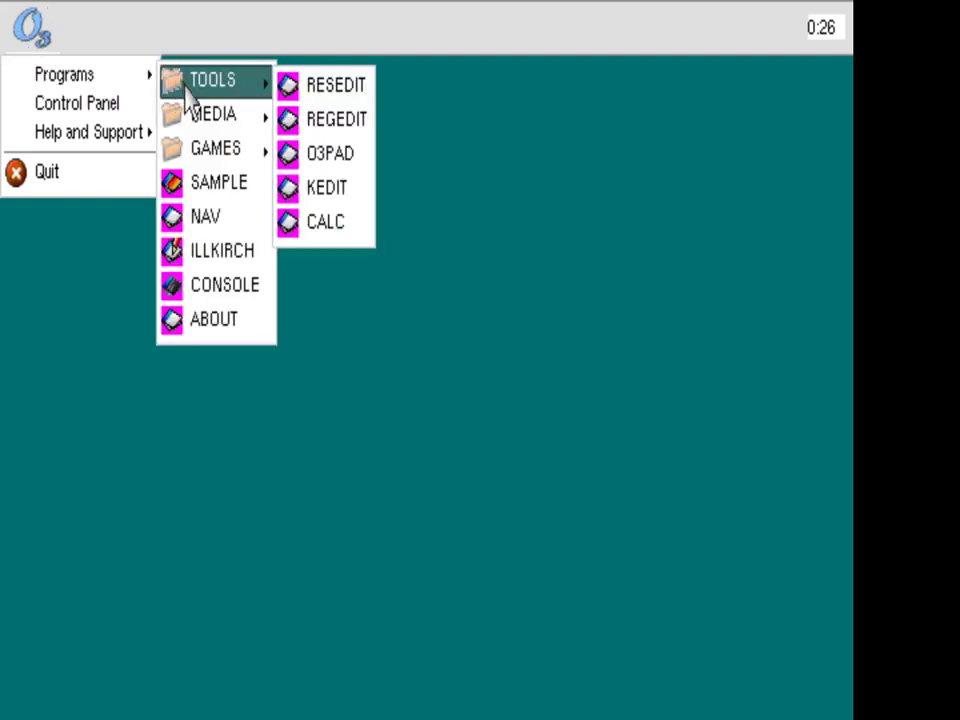
mouse_move(187, 155)
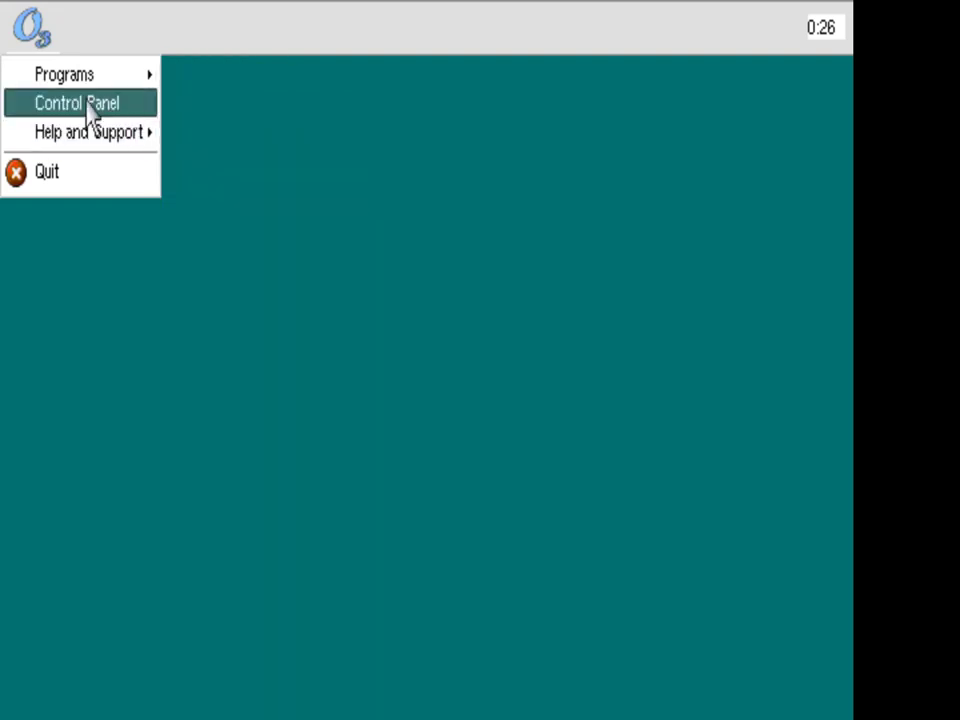
click(79, 108)
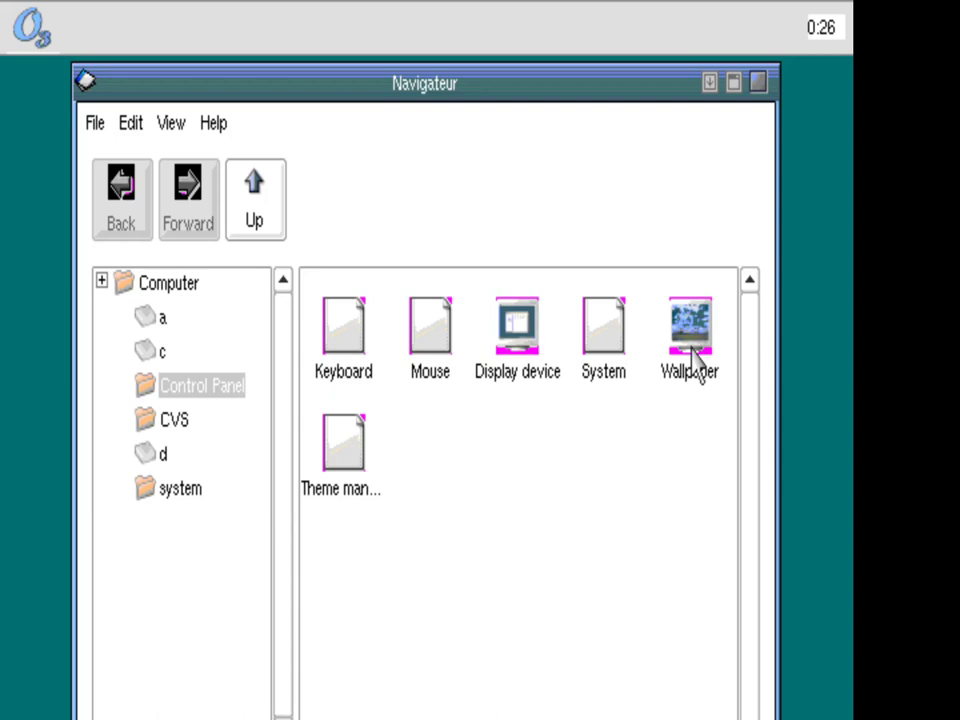
In Wallpaper settings, set and apply a blue background colour (r:64 g:64 b:255)
double_click(693, 358)
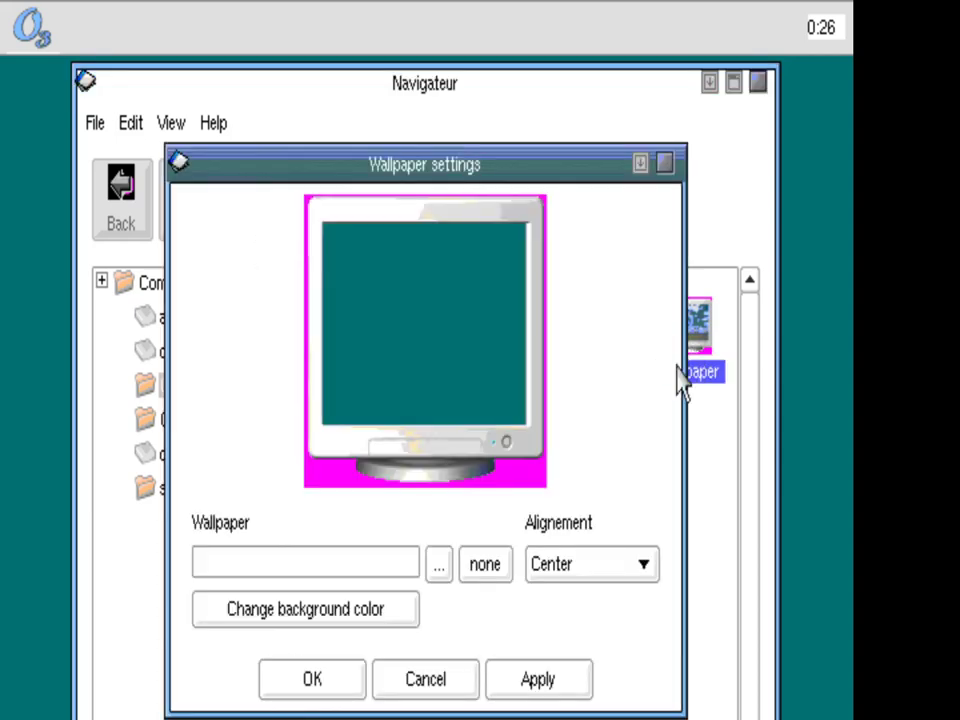
click(366, 613)
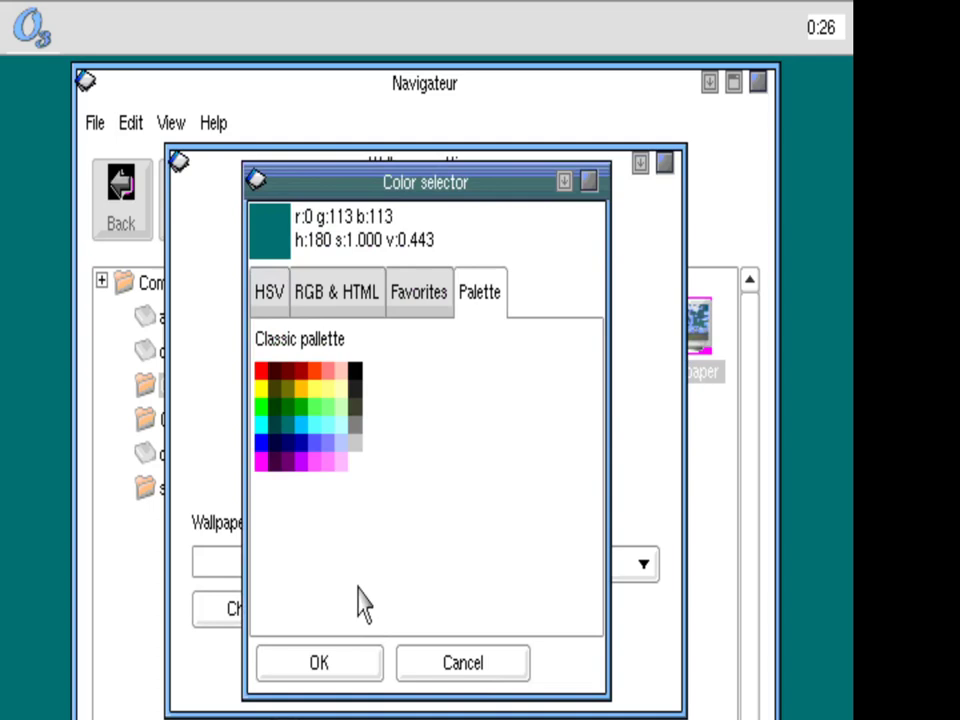
click(316, 447)
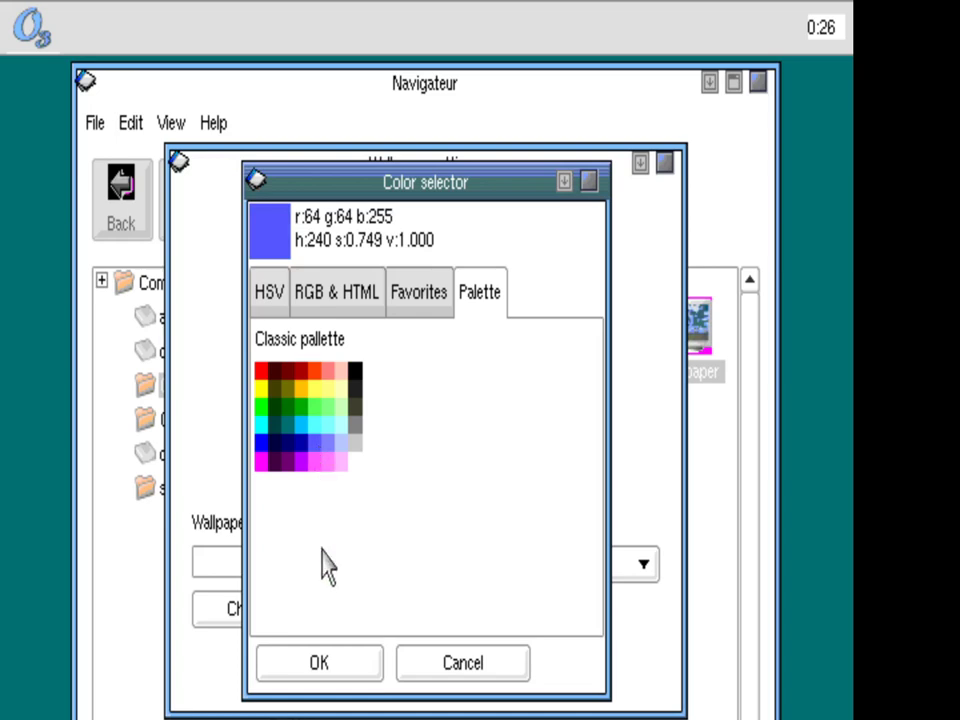
click(320, 668)
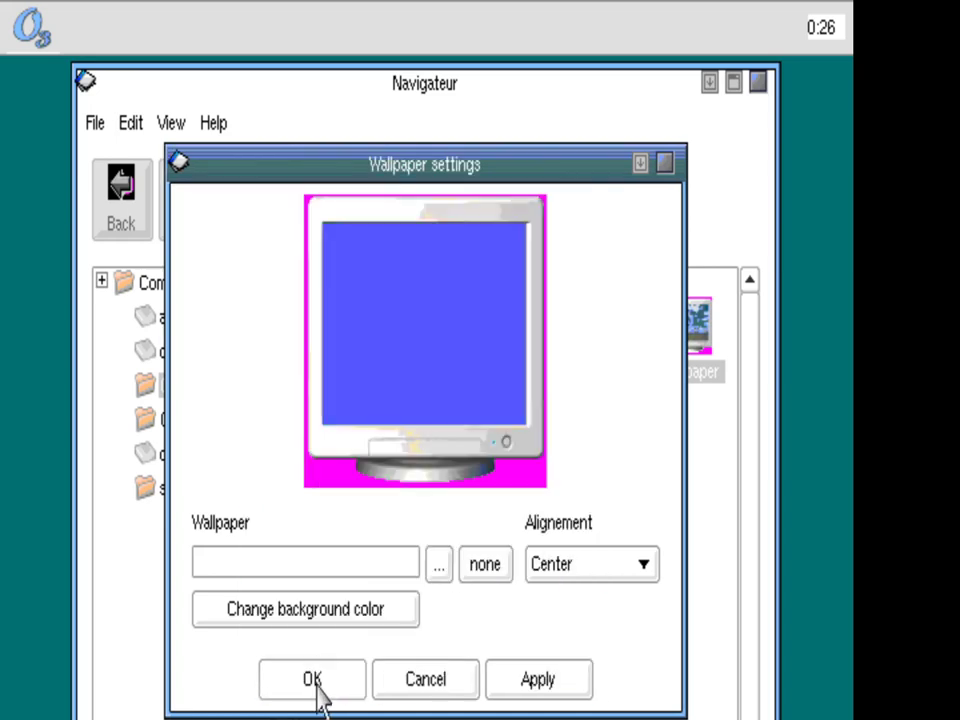
click(538, 680)
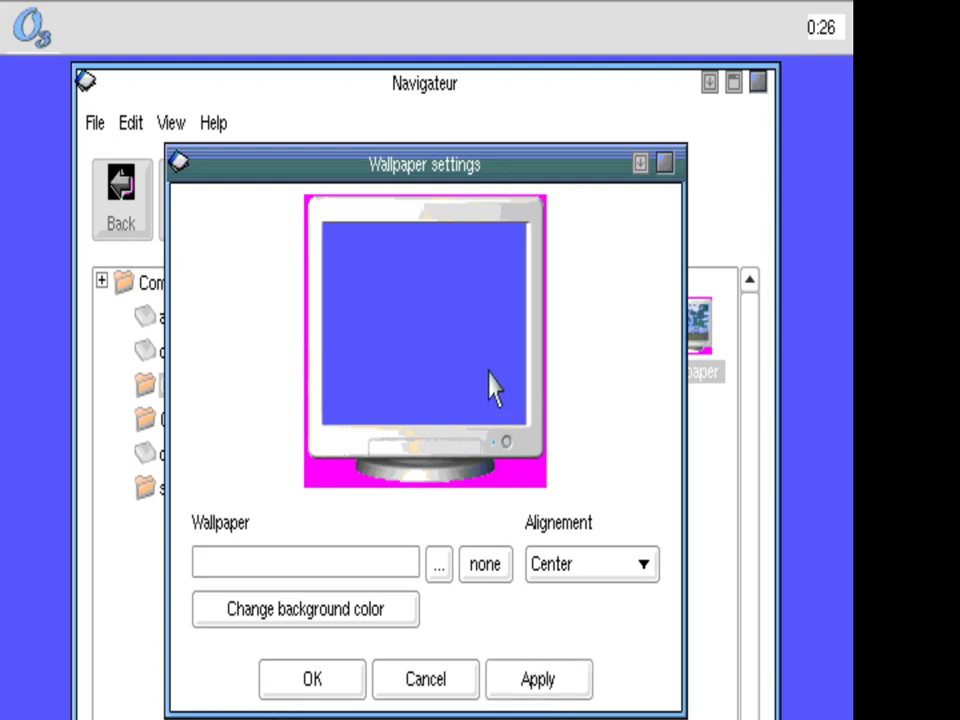
Set and apply a purple desktop background colour
click(392, 626)
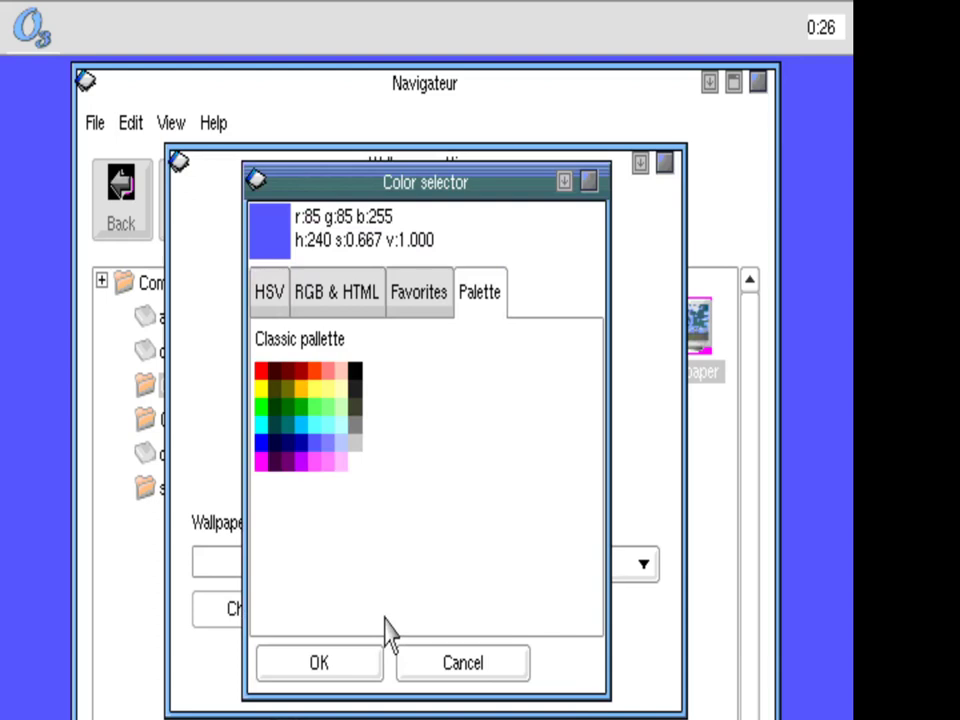
click(288, 462)
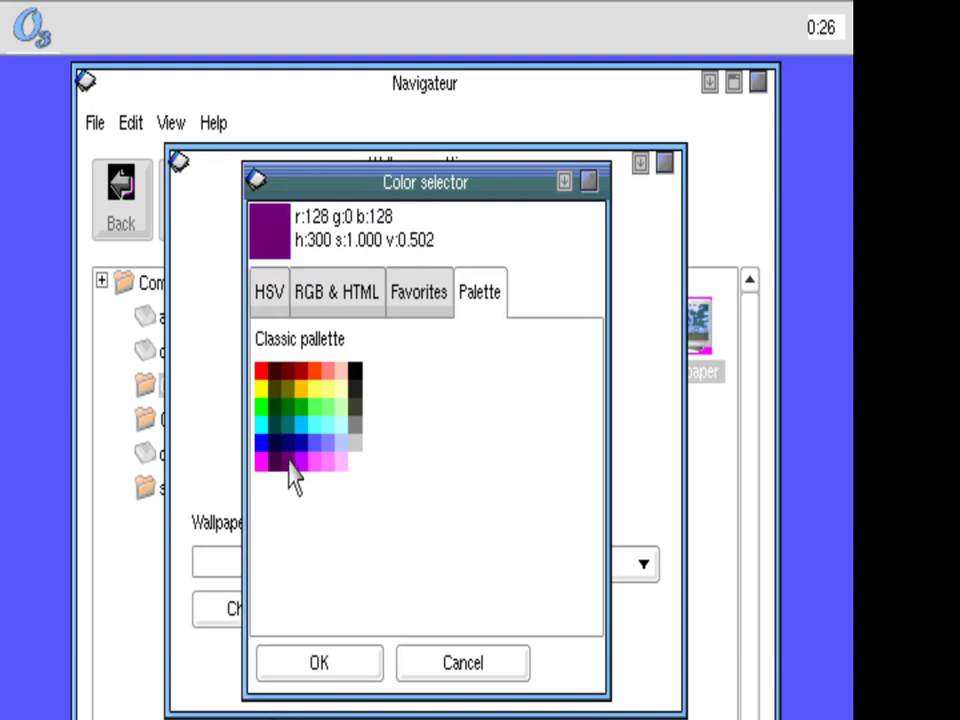
click(296, 664)
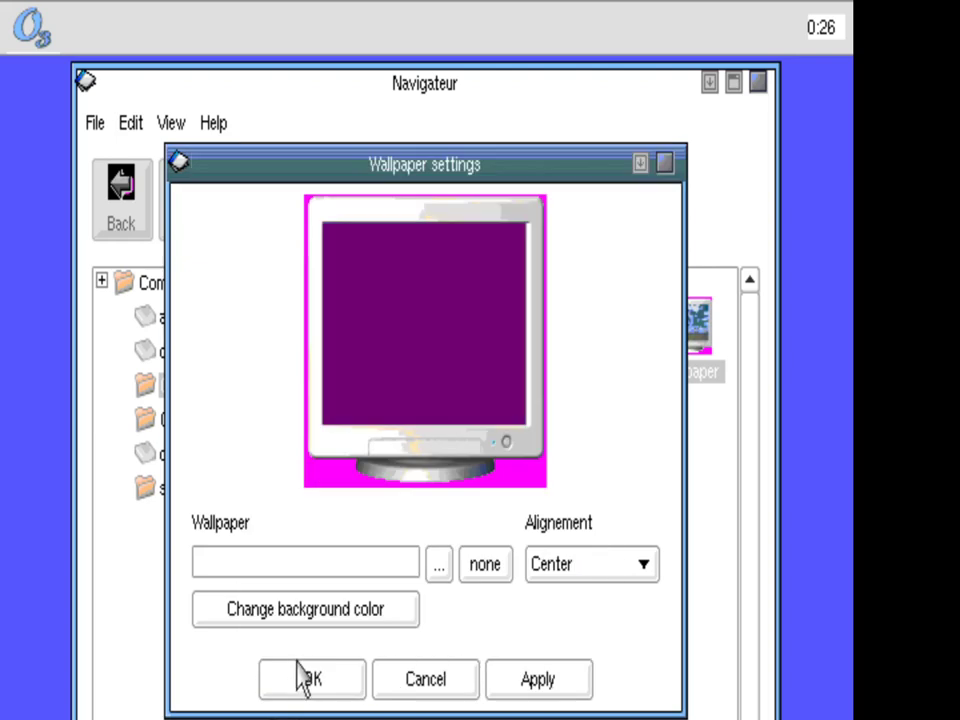
click(519, 684)
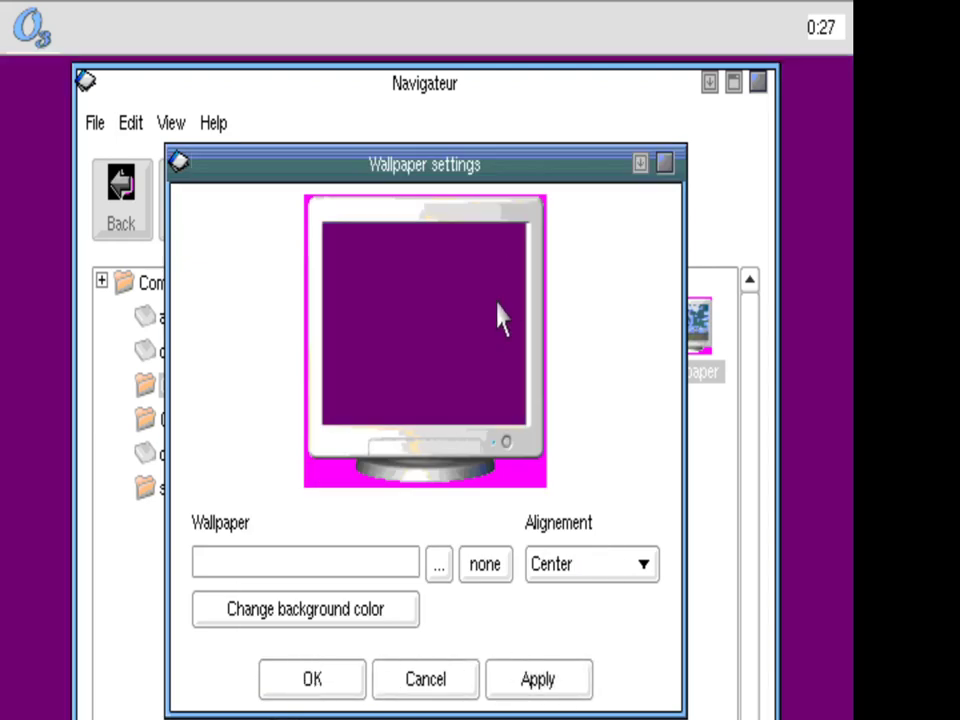
Set and apply the maroon background colour (r:128 g:0 b:0)
click(381, 622)
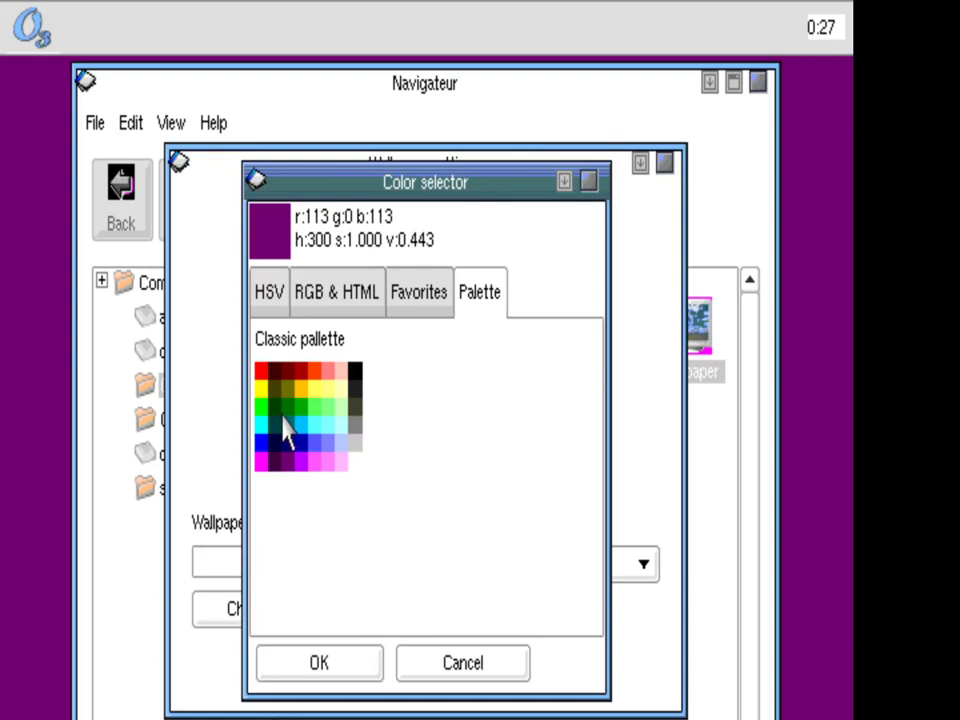
click(273, 379)
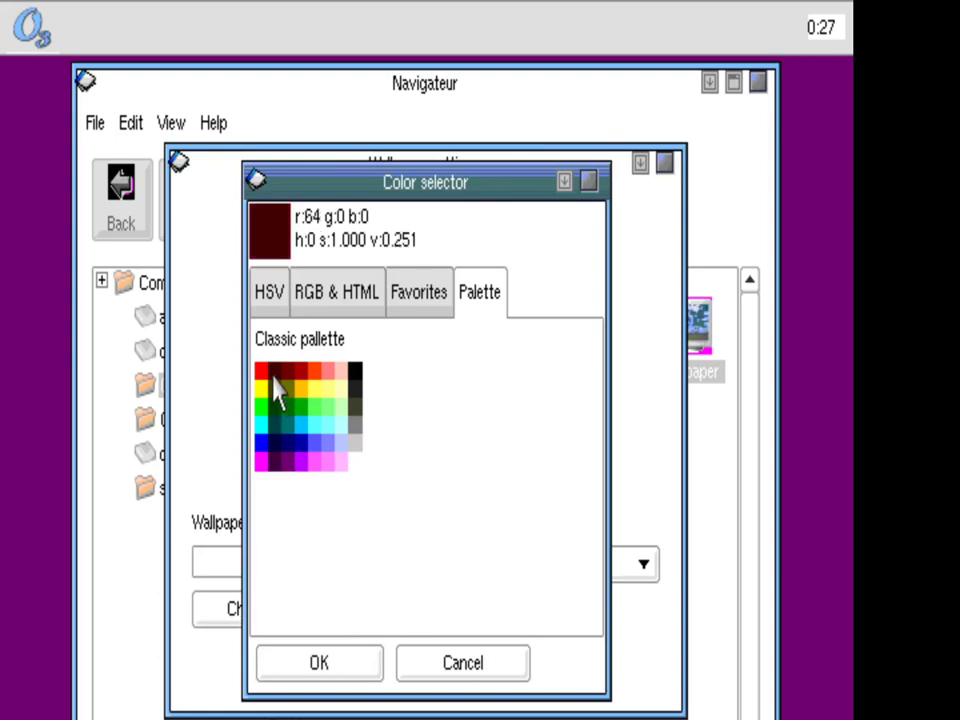
click(287, 372)
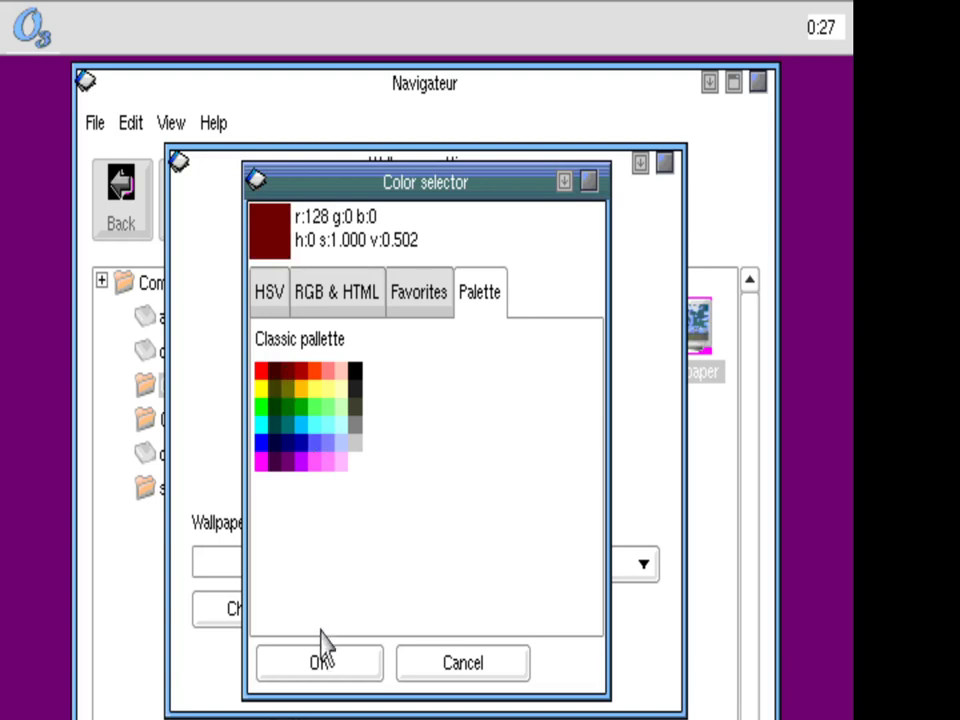
click(321, 667)
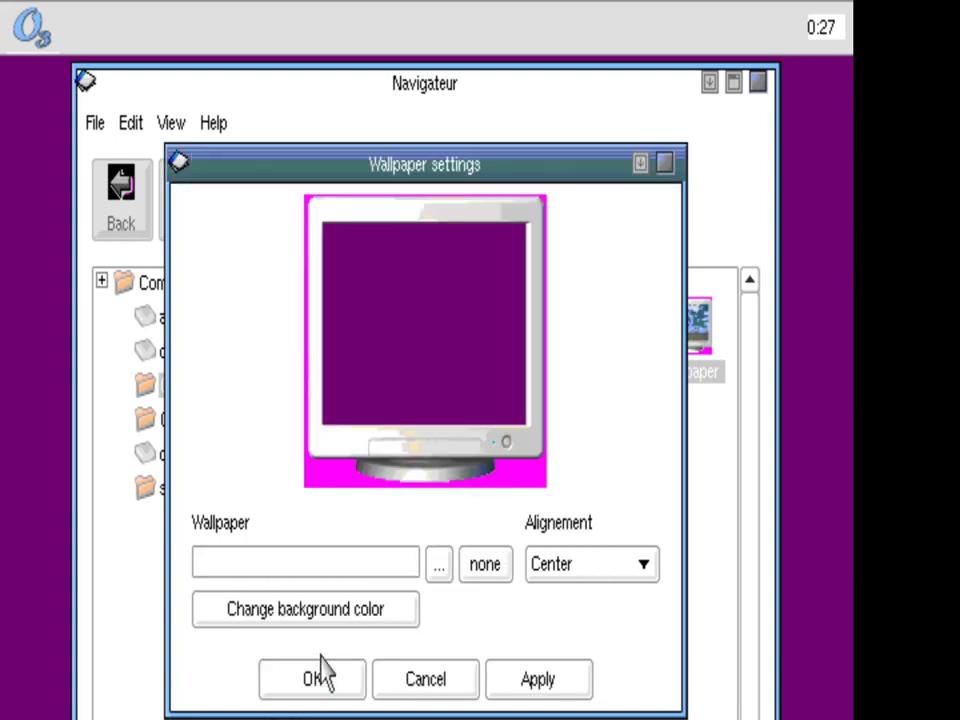
click(530, 688)
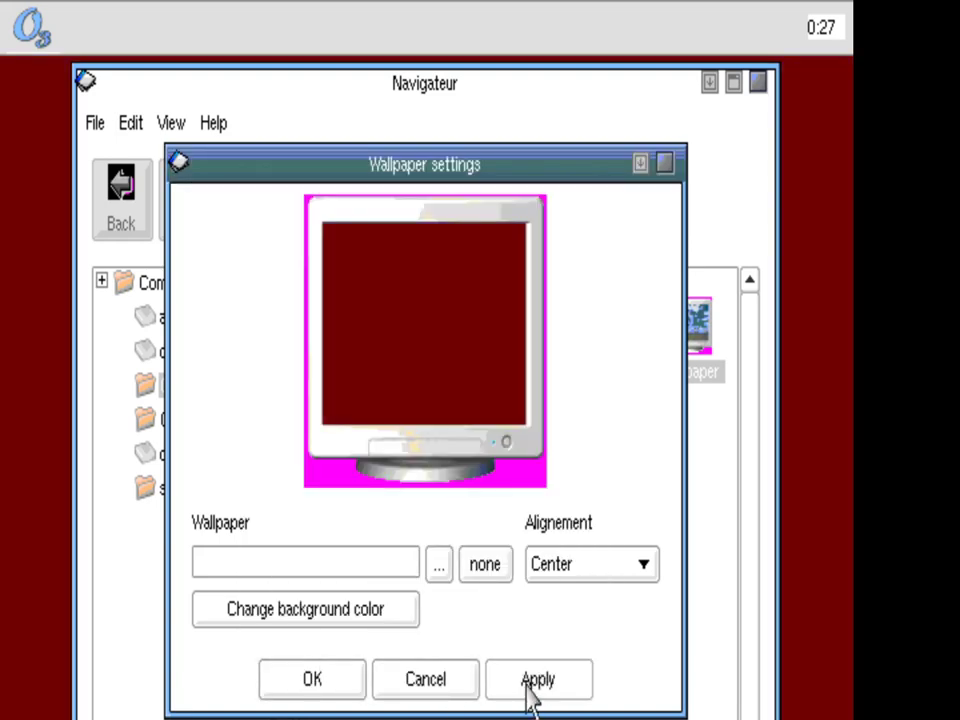
Accept the maroon wallpaper, nudge the file browser window, and choose Quit from the O3 menu
click(296, 690)
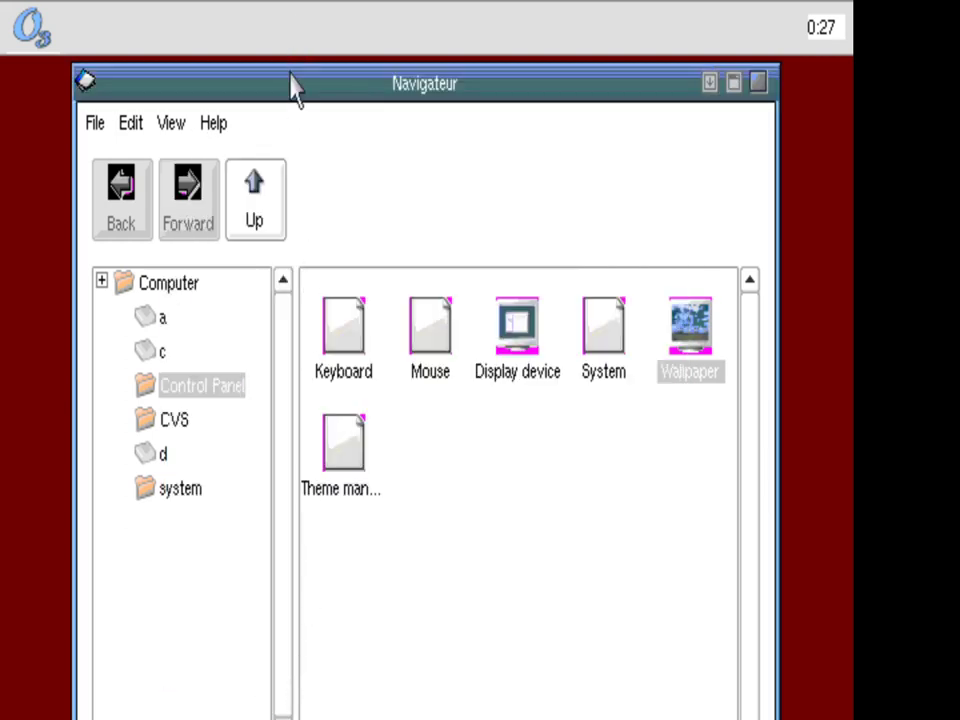
mouse_move(295, 88)
mouse_down()
mouse_move(305, 241)
mouse_move(305, 90)
mouse_up()
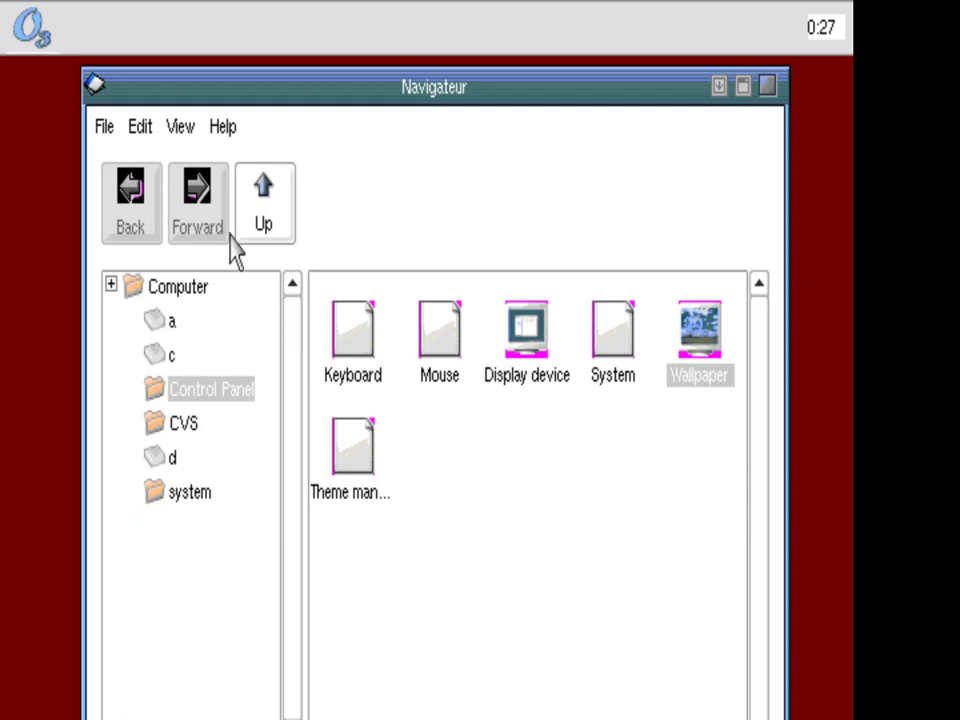
click(42, 34)
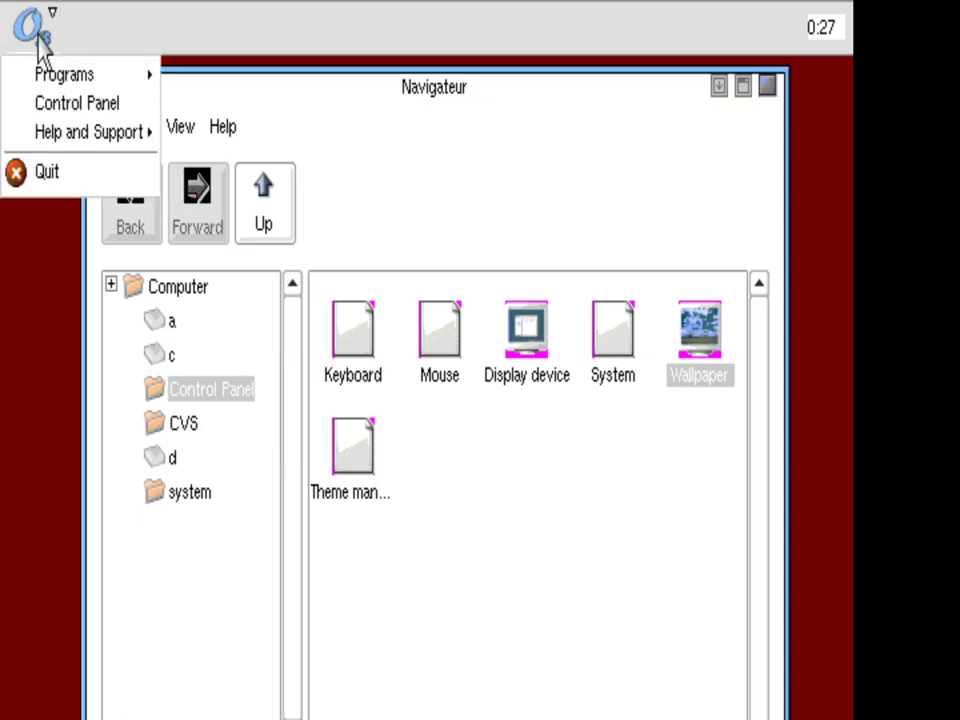
click(76, 178)
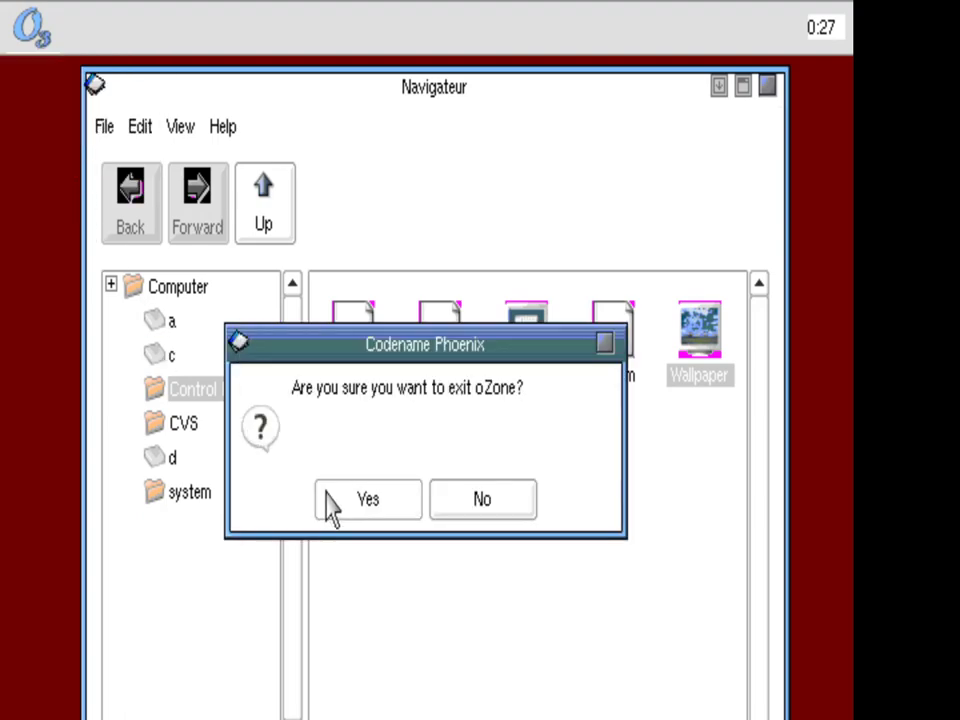